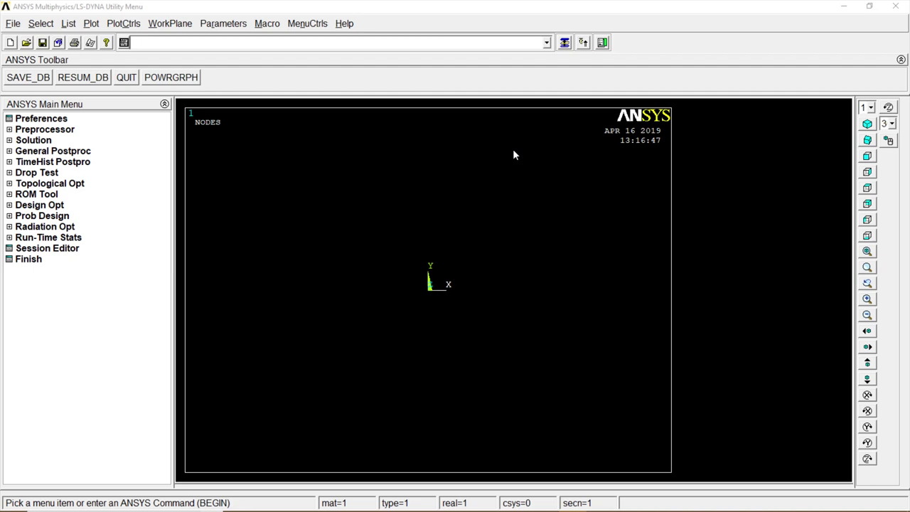
- Clear the database without reading the start file and set preferences to Structural h-Method
left_click(16, 24)
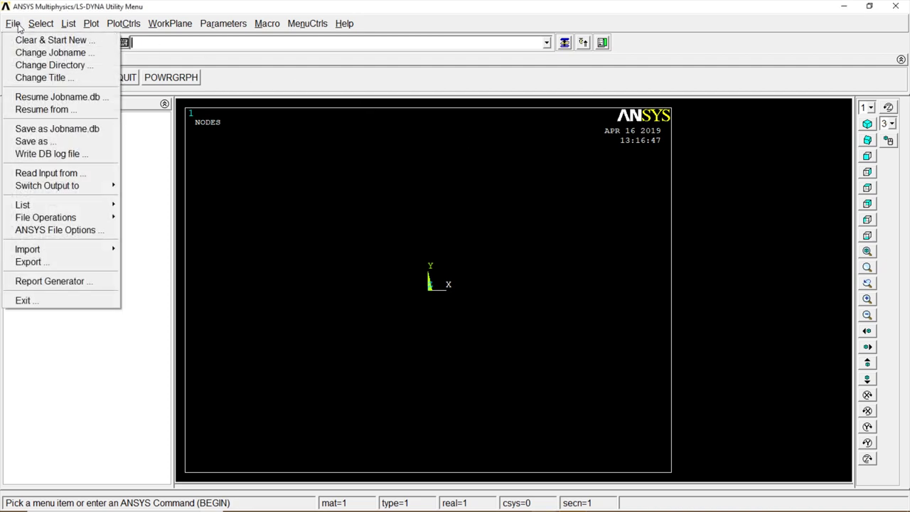
left_click(23, 41)
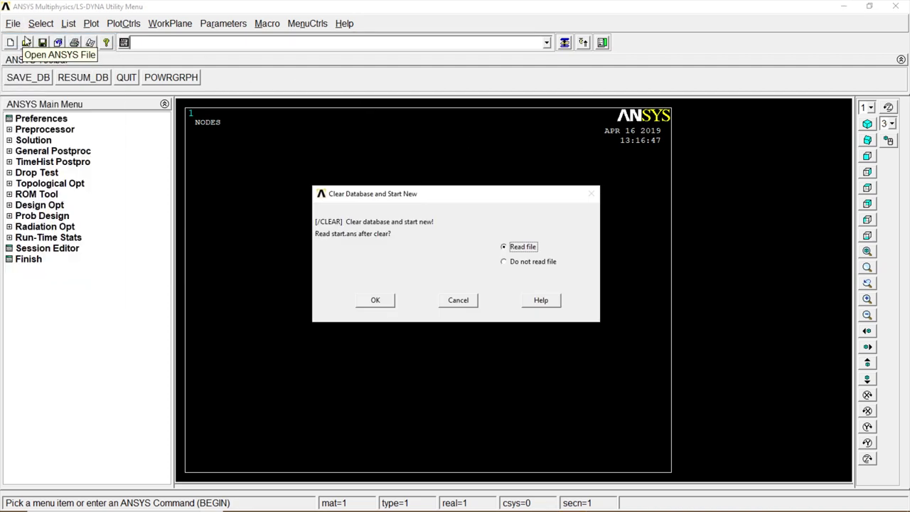
left_click(504, 262)
left_click(383, 298)
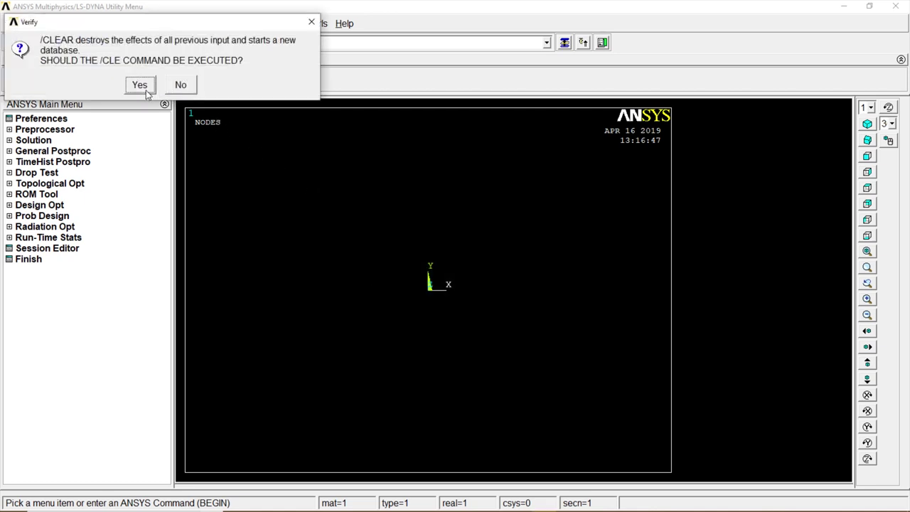
left_click(146, 90)
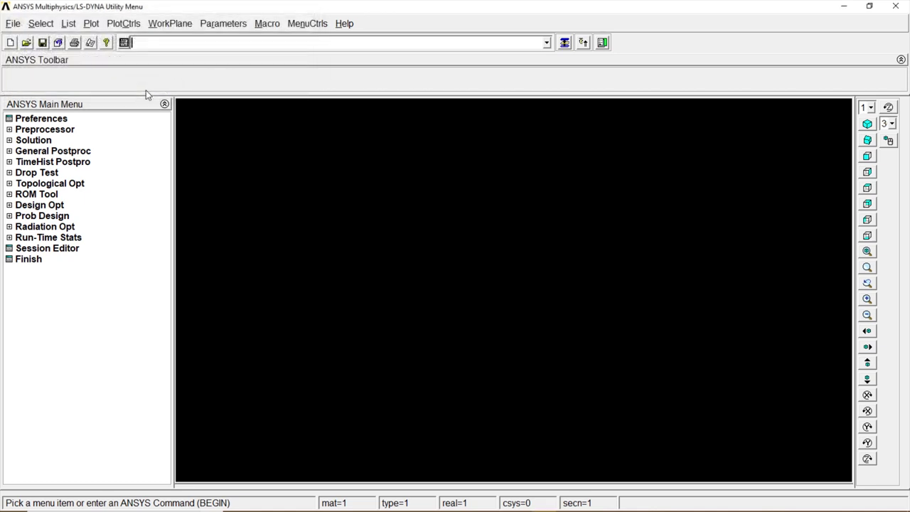
left_click(54, 119)
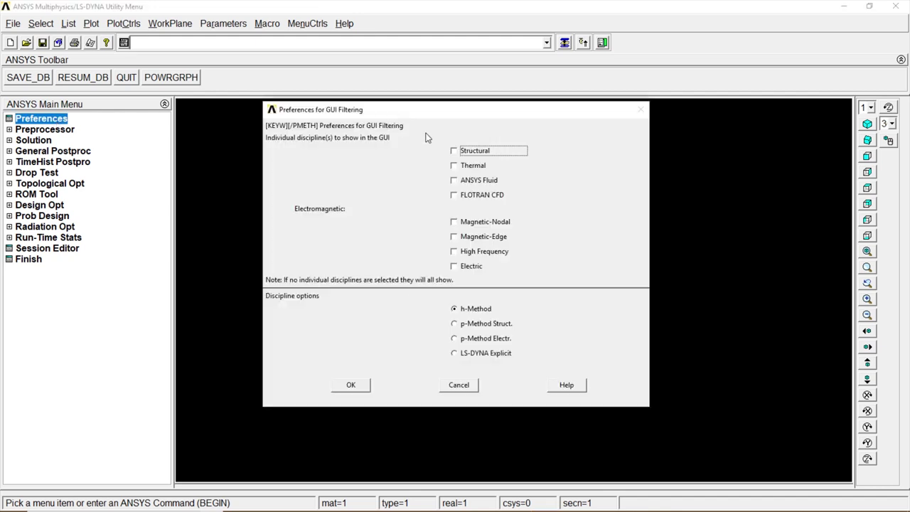
left_click(454, 310)
left_click(355, 385)
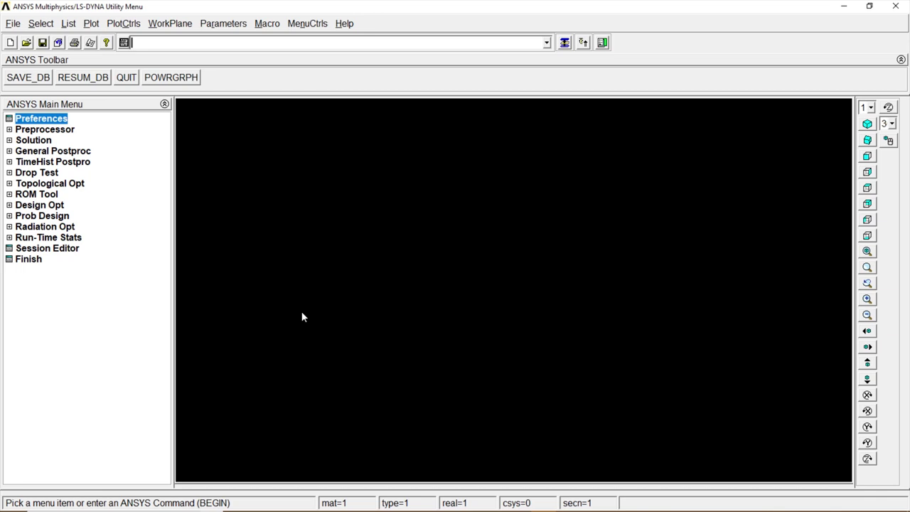
- Add element type 1 as PLANE182 with behaviour set to plane stress with thickness
left_click(65, 133)
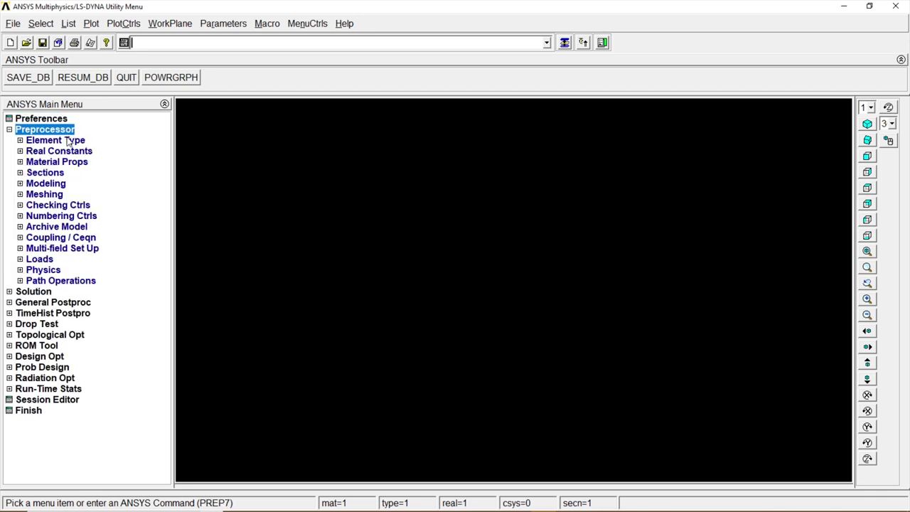
left_click(68, 141)
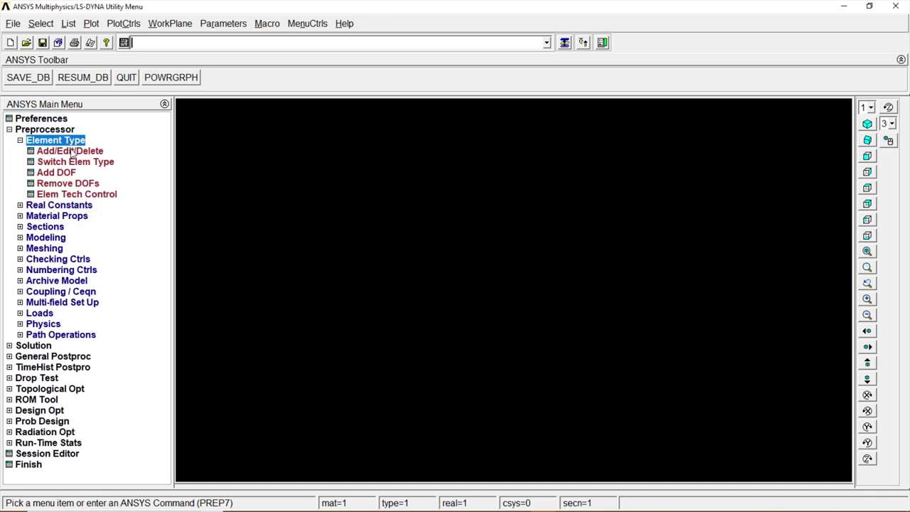
left_click(71, 152)
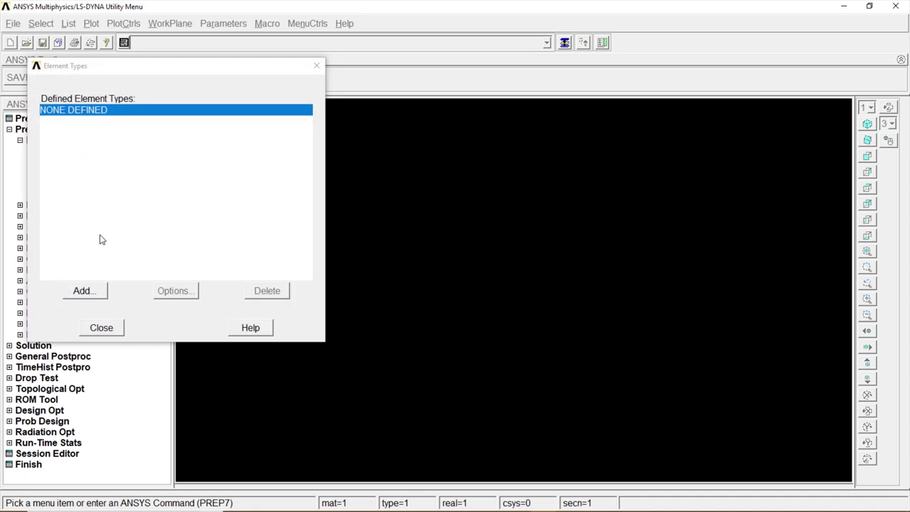
left_click(96, 290)
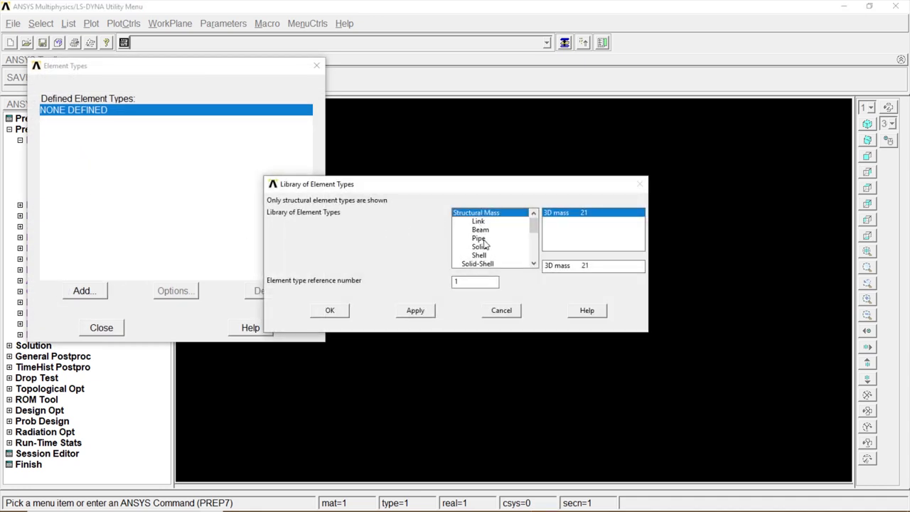
left_click(482, 247)
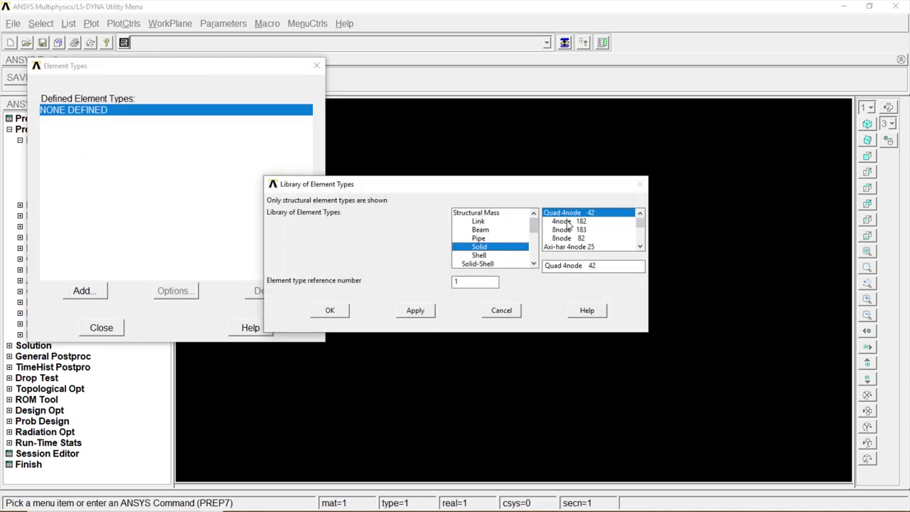
left_click(587, 222)
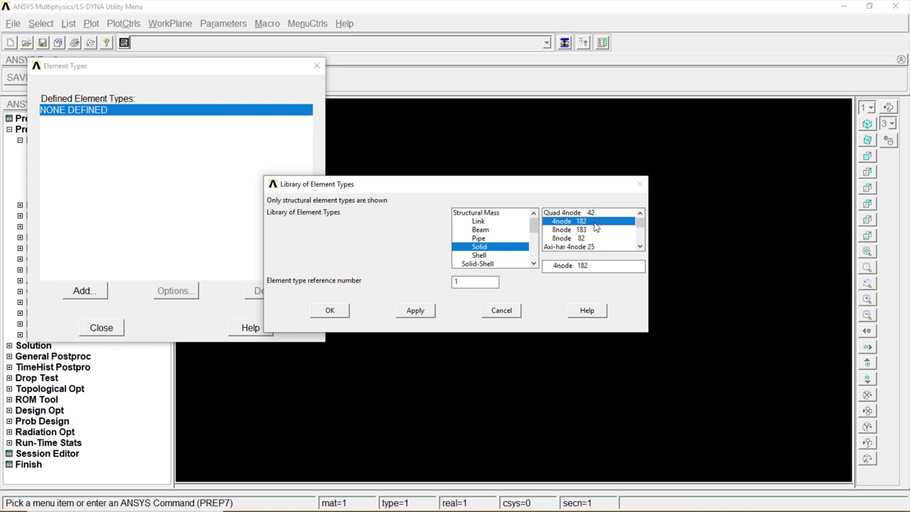
left_click(338, 311)
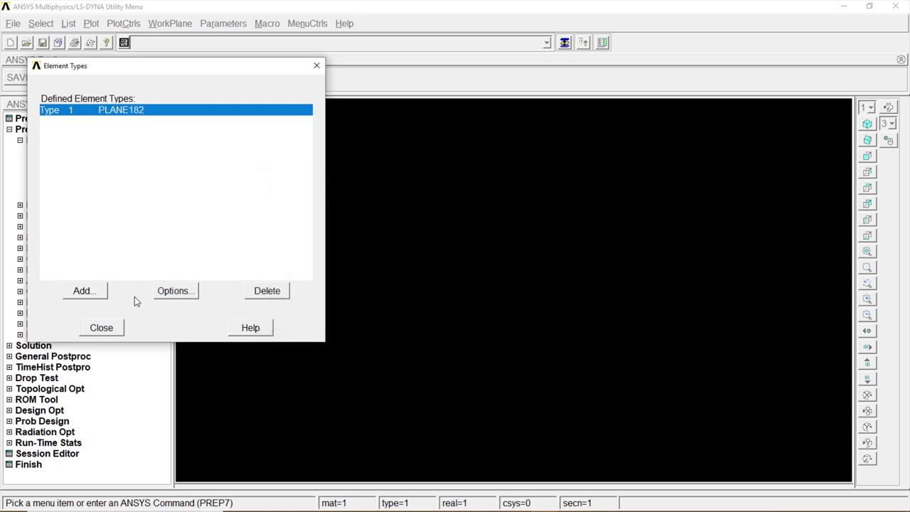
left_click(176, 293)
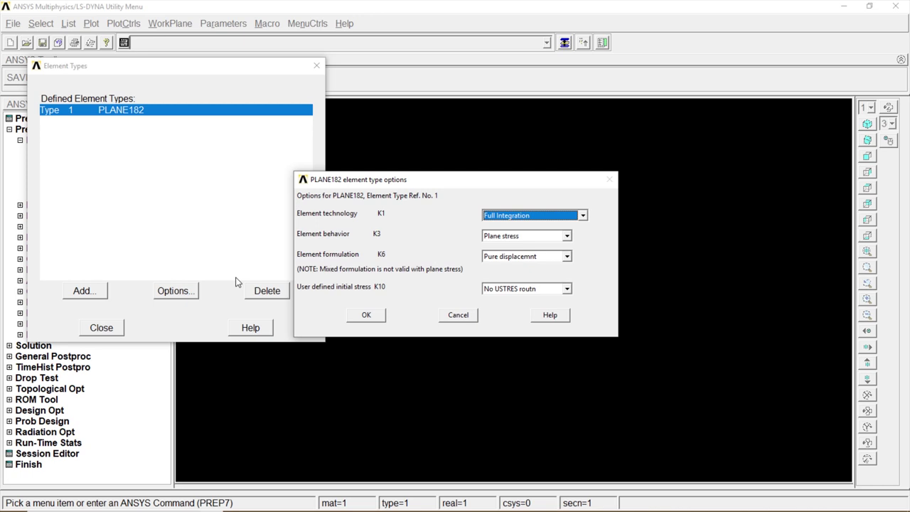
left_click(567, 236)
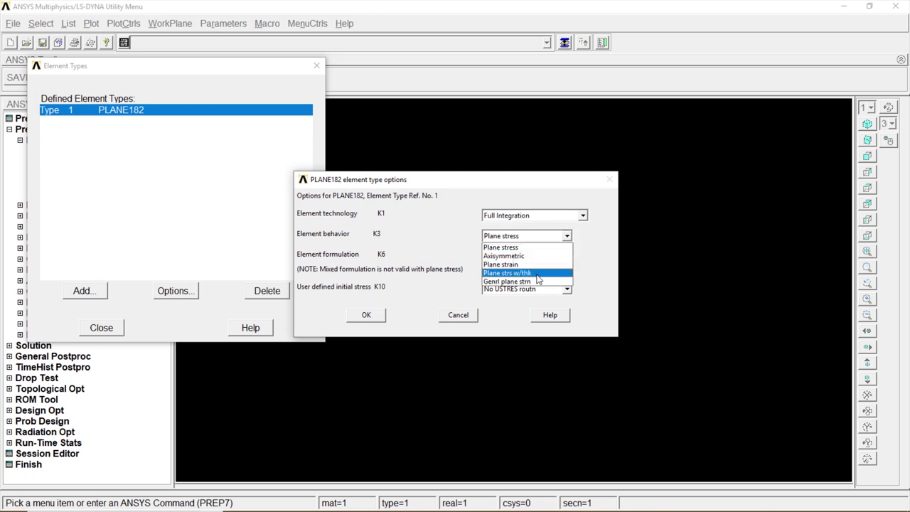
left_click(537, 273)
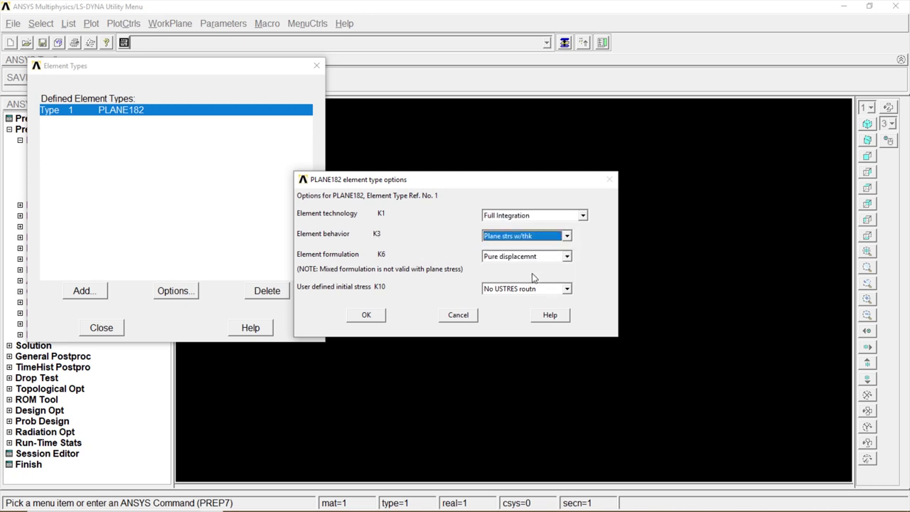
left_click(366, 315)
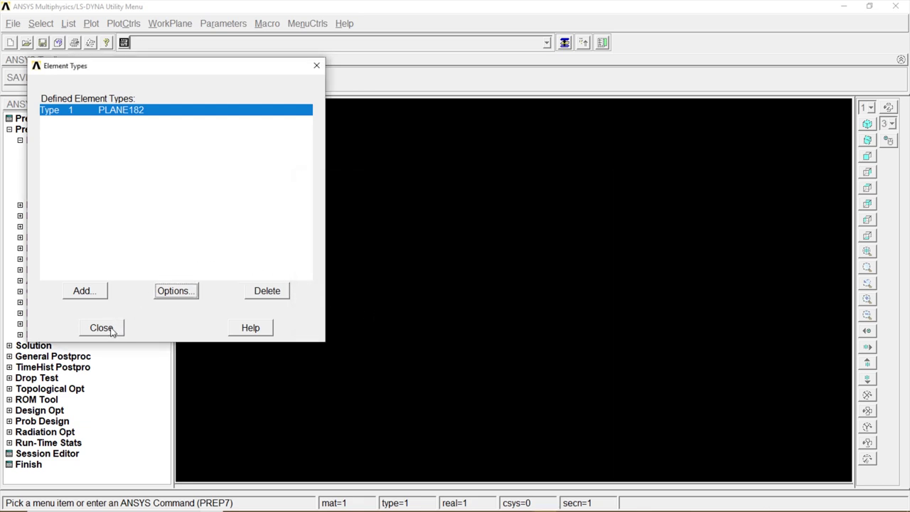
left_click(102, 328)
- Add real constant set 1 for PLANE182 with thickness 10
left_click(70, 207)
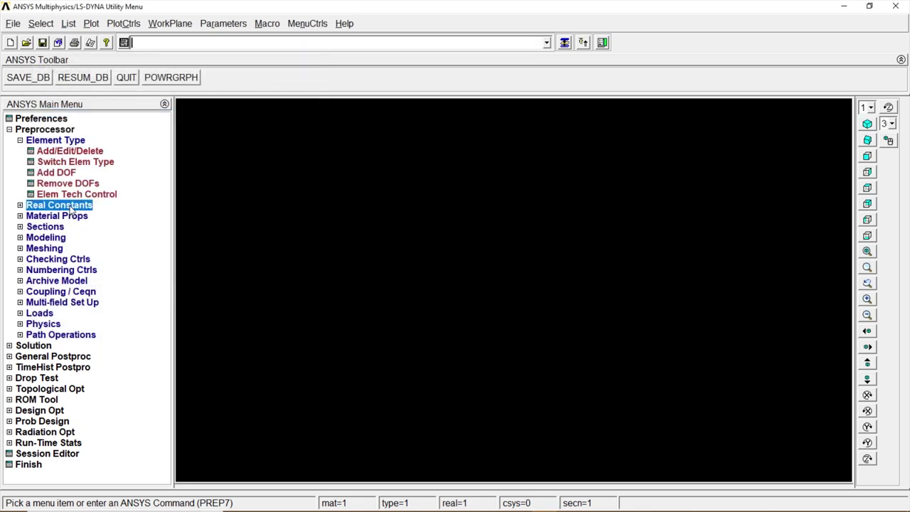
left_click(89, 163)
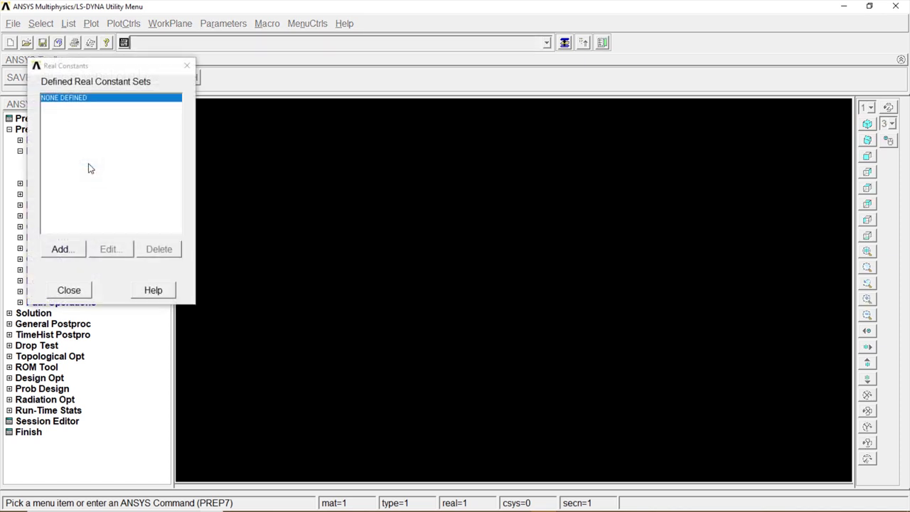
left_click(73, 253)
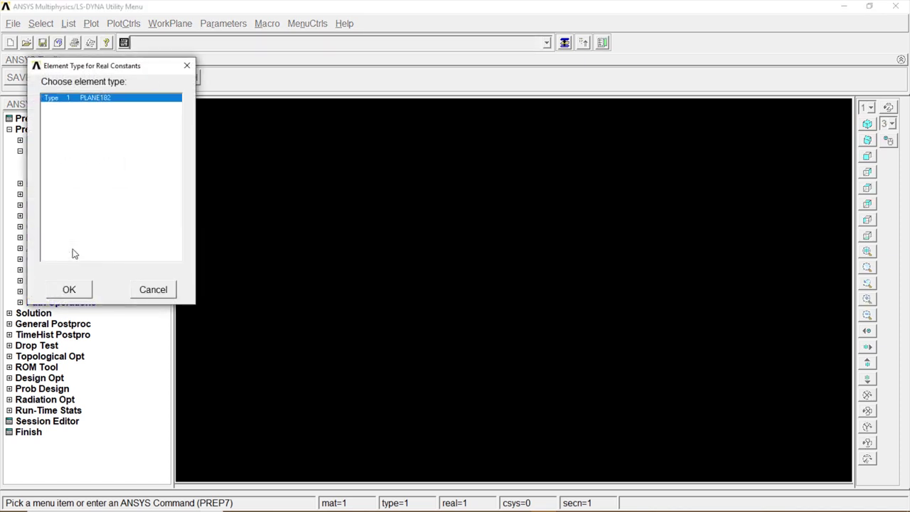
left_click(74, 289)
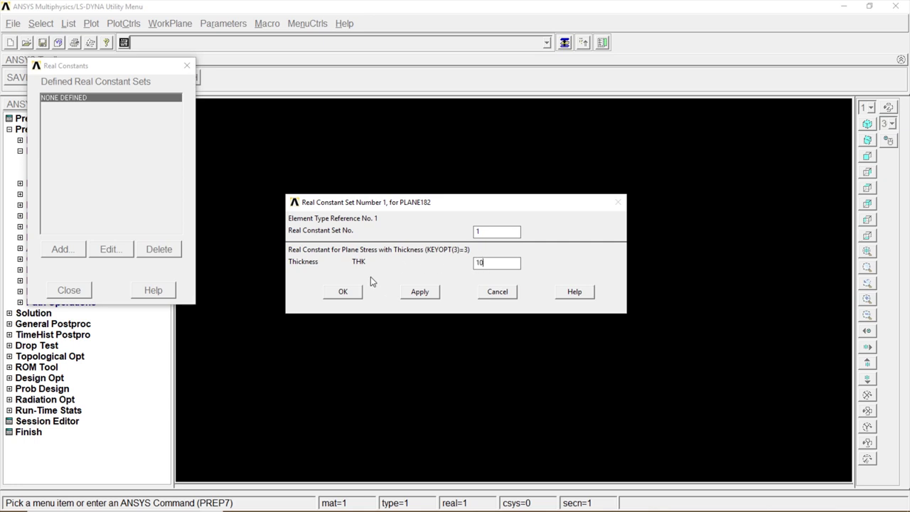
left_click(344, 291)
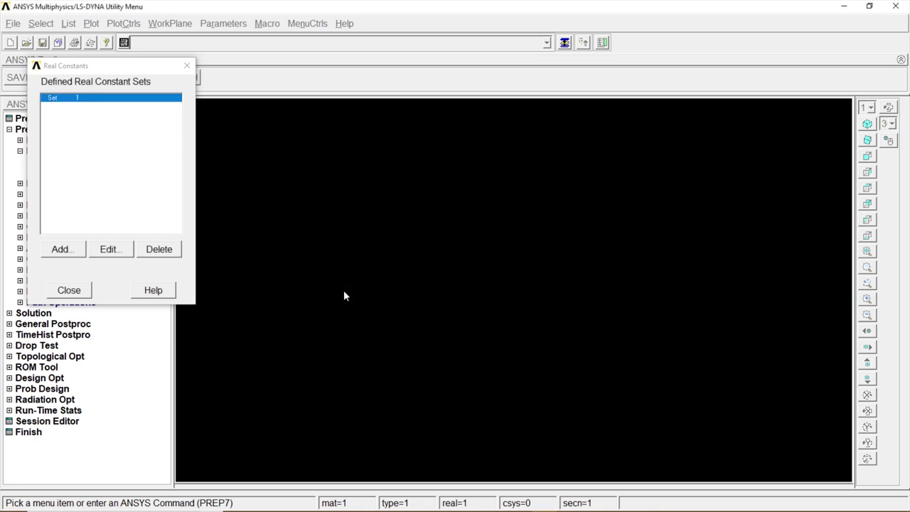
left_click(69, 290)
- Define material 1 as linear isotropic elastic with EX 2e5 and PRXY 0.3
left_click(78, 185)
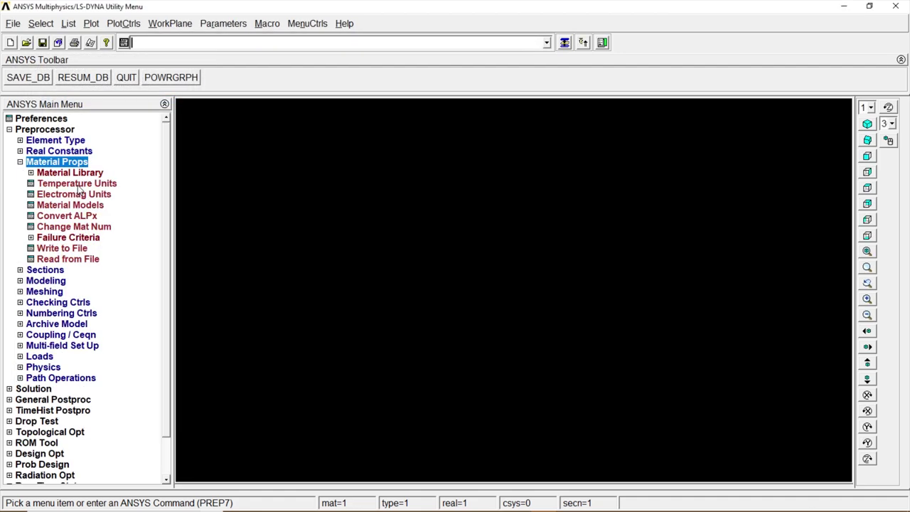
left_click(85, 204)
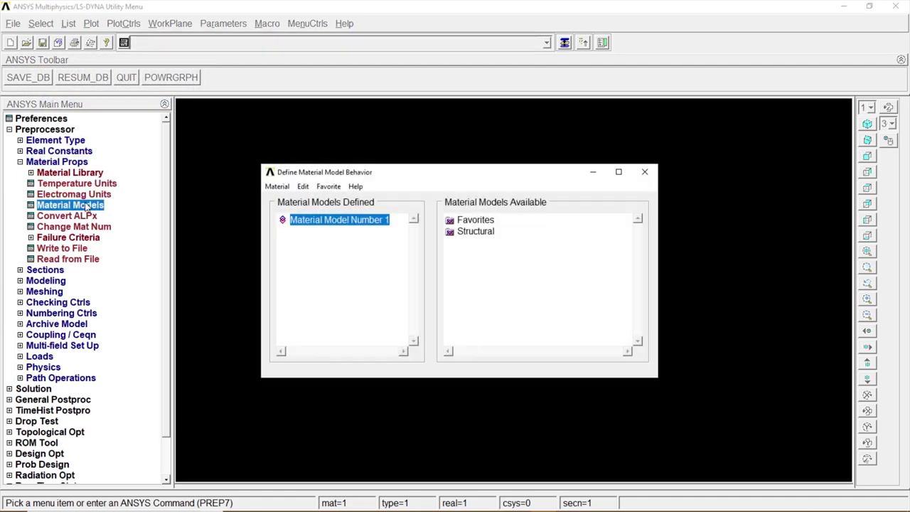
double_click(485, 234)
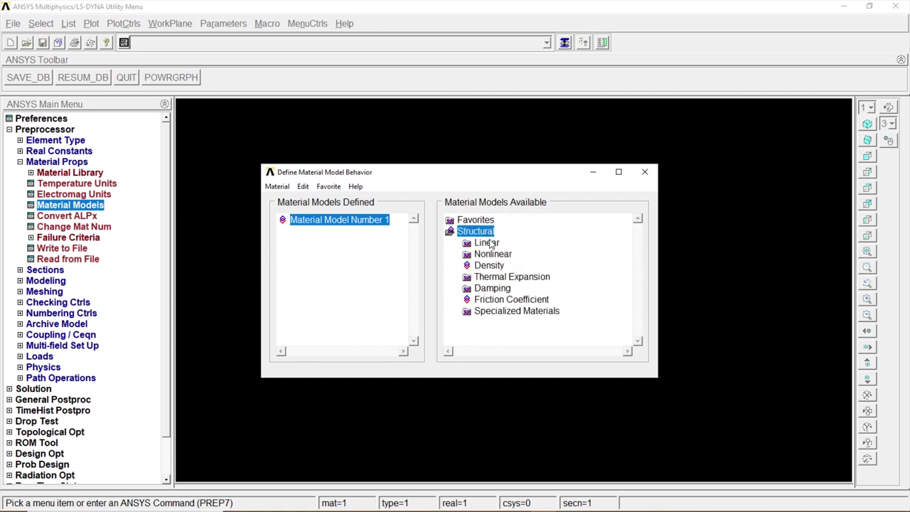
double_click(489, 244)
left_click(505, 255)
double_click(504, 255)
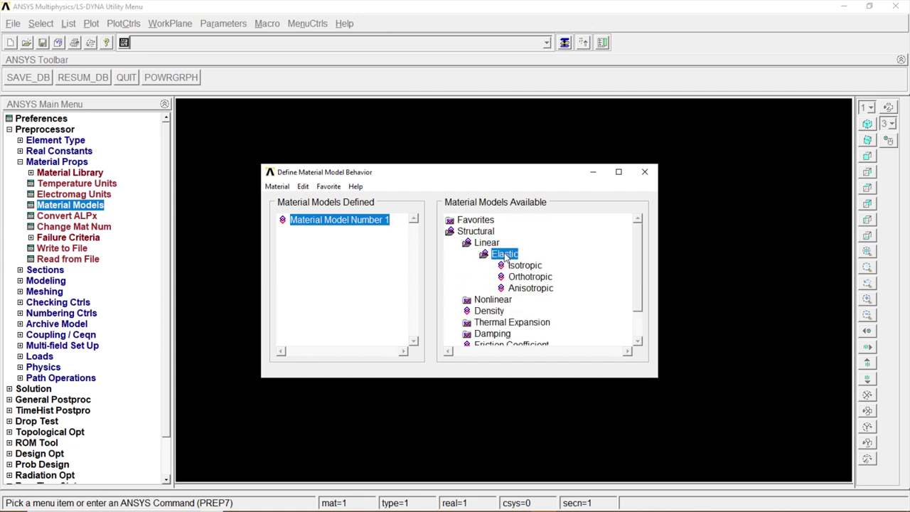
double_click(524, 265)
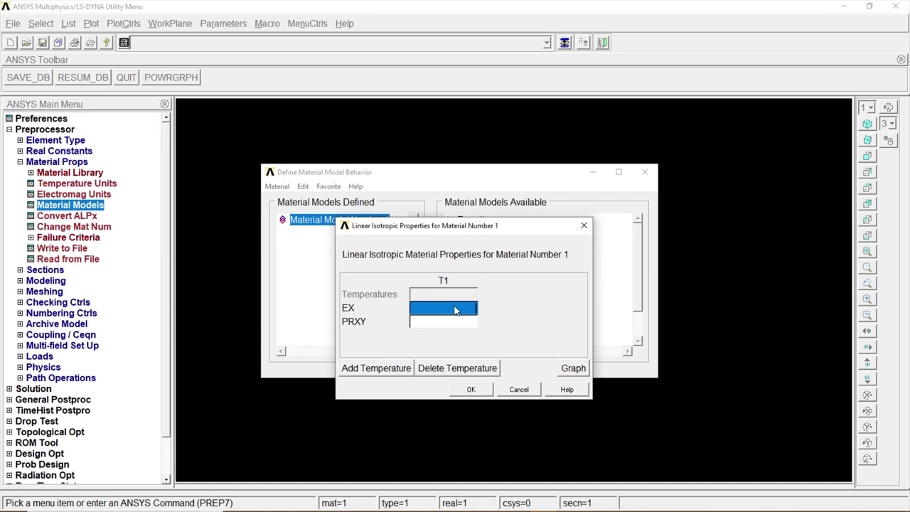
type("2e5")
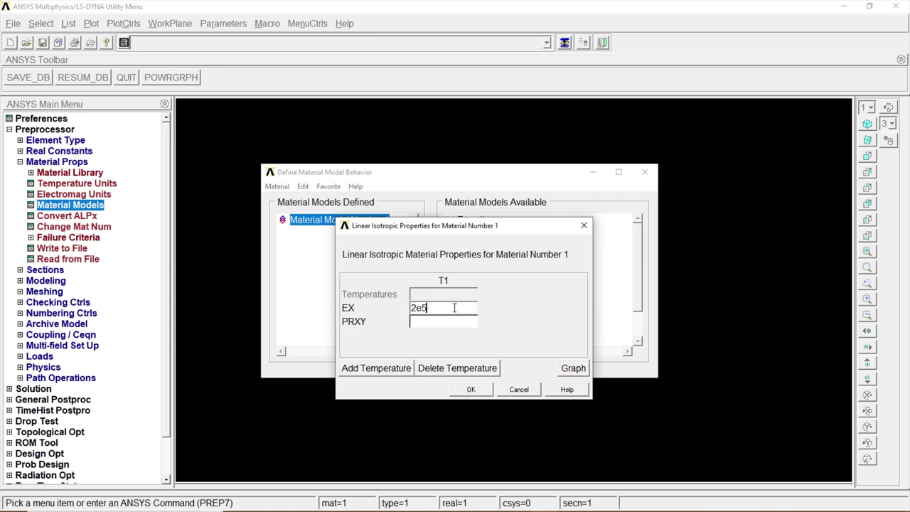
left_click(452, 324)
type("0")
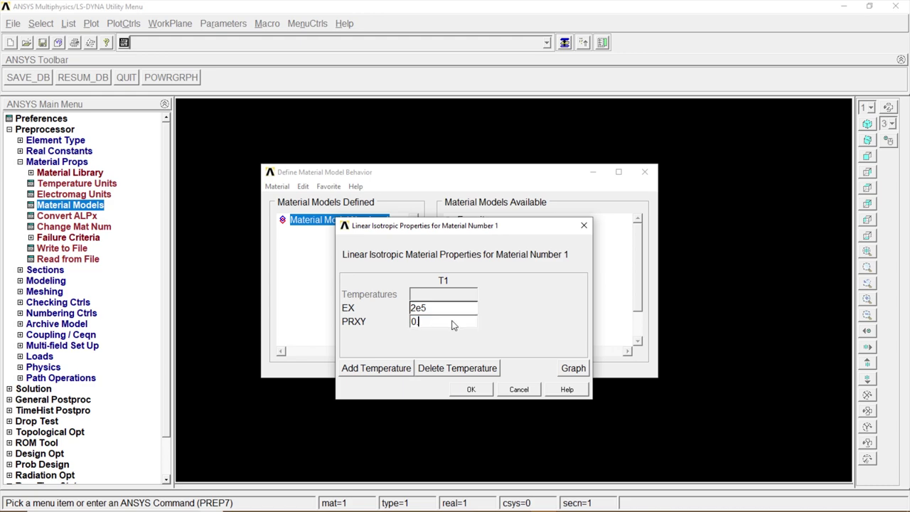
type(".3")
left_click(480, 389)
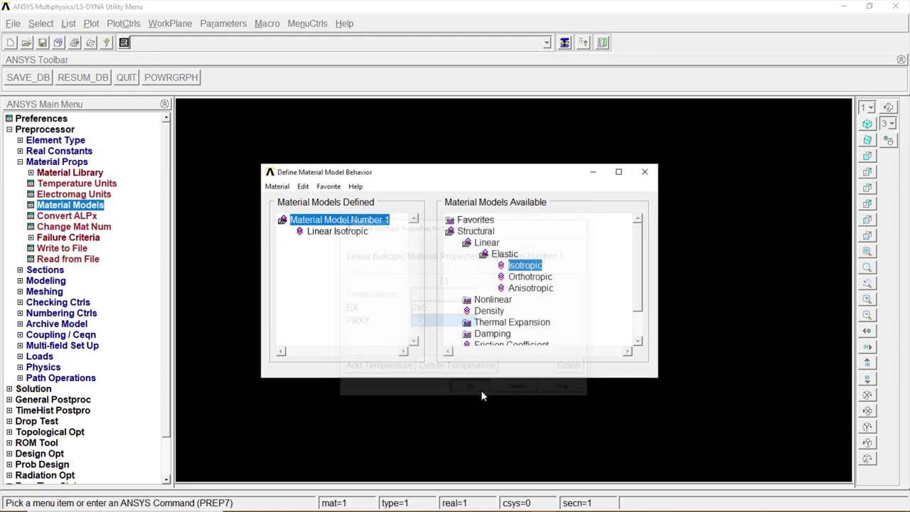
- Create a rectangle by dimensions with X2 40 and Y2 25
left_click(644, 171)
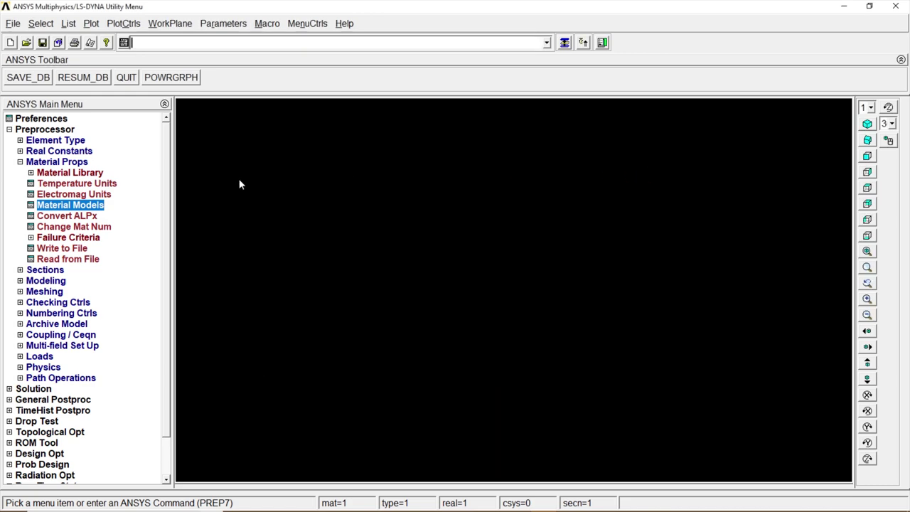
left_click(58, 281)
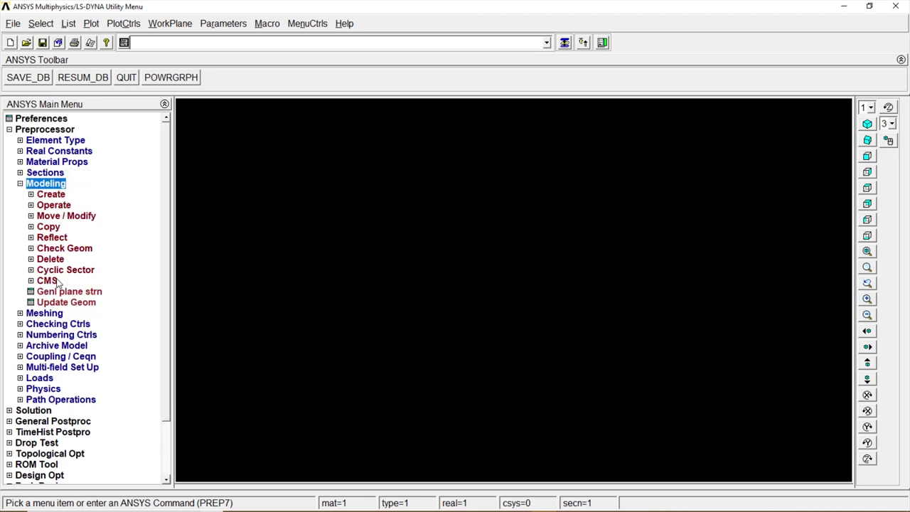
left_click(61, 196)
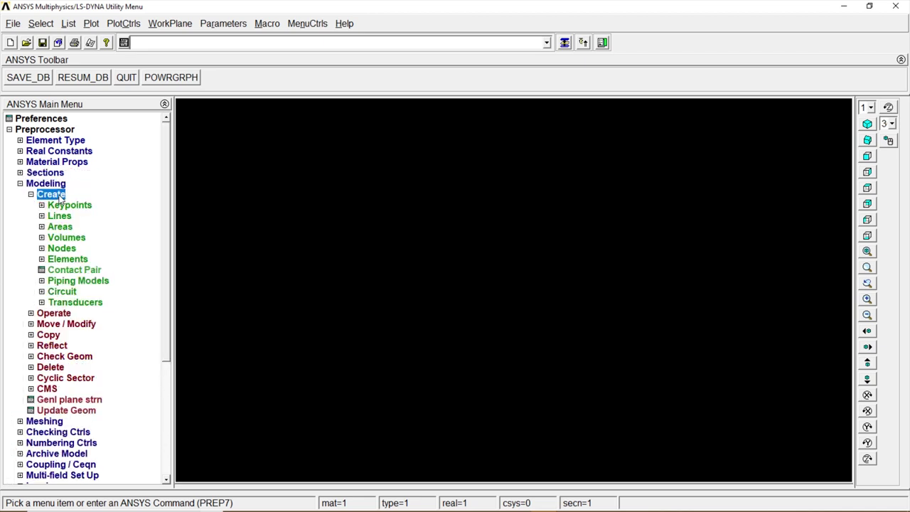
left_click(60, 226)
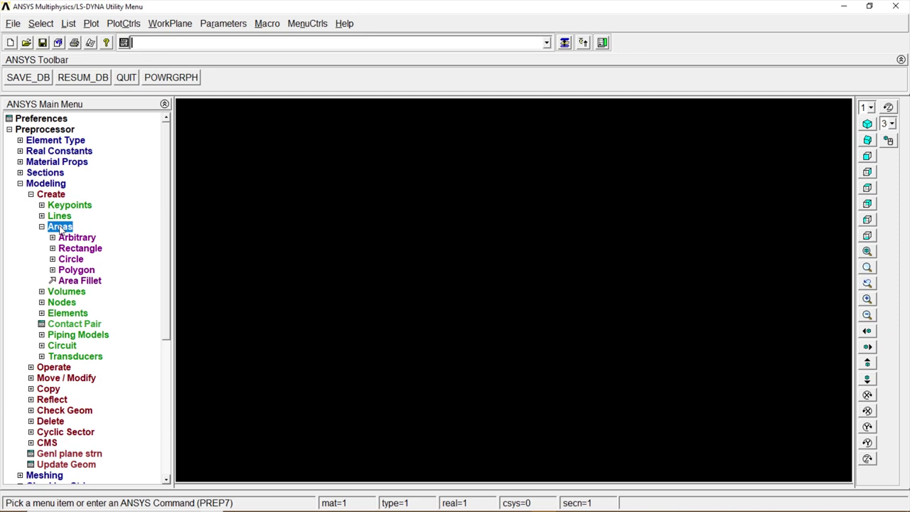
left_click(75, 249)
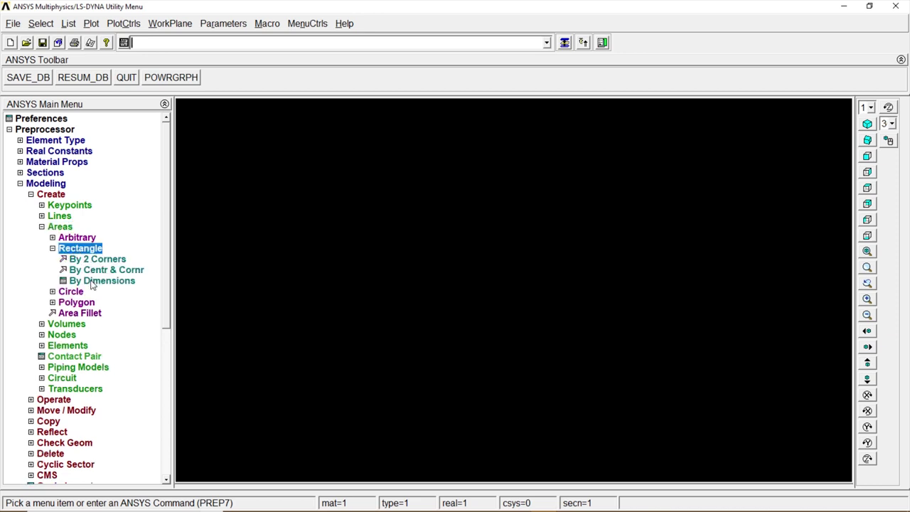
left_click(92, 282)
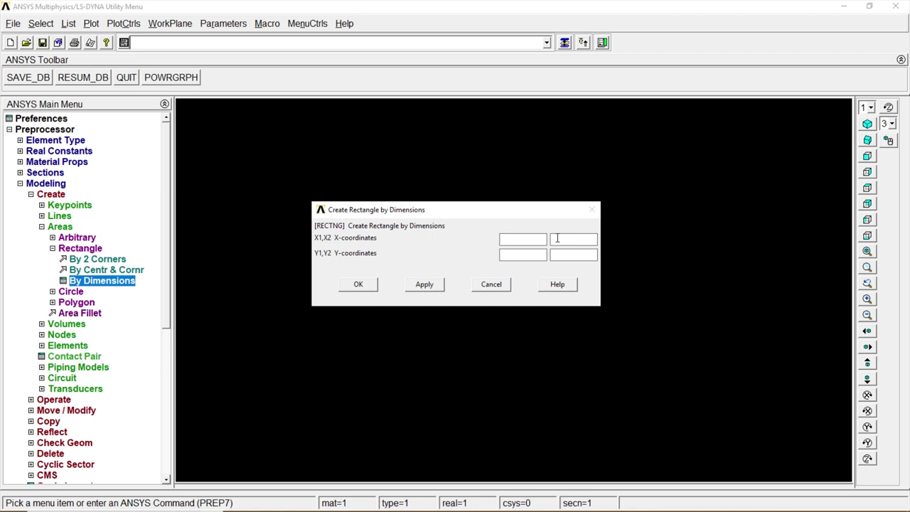
left_click(556, 239)
type("40")
left_click(580, 256)
left_click(364, 287)
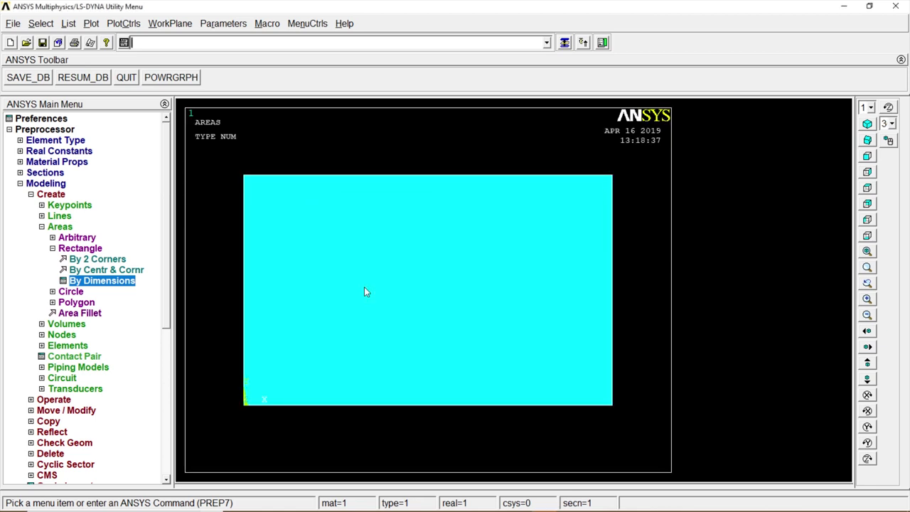
- Create a solid circle of radius 5 centred at 0,0
left_click(84, 248)
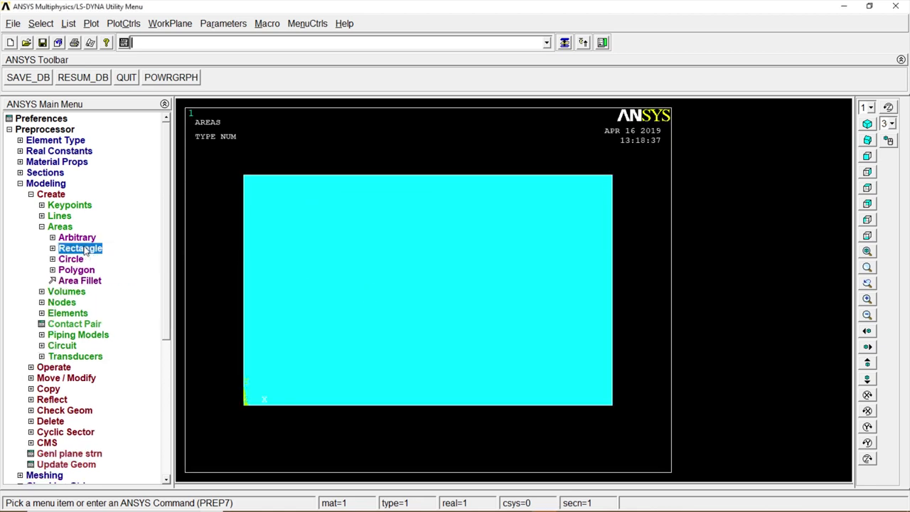
left_click(77, 260)
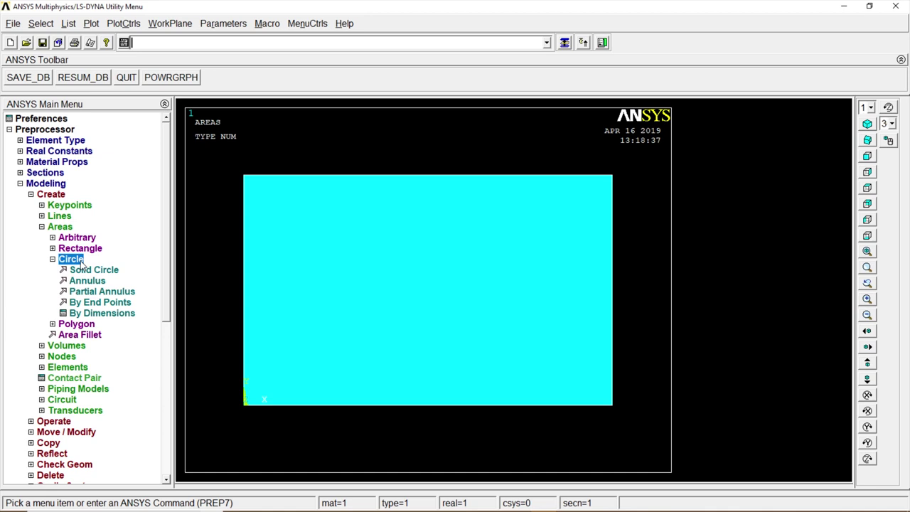
left_click(101, 271)
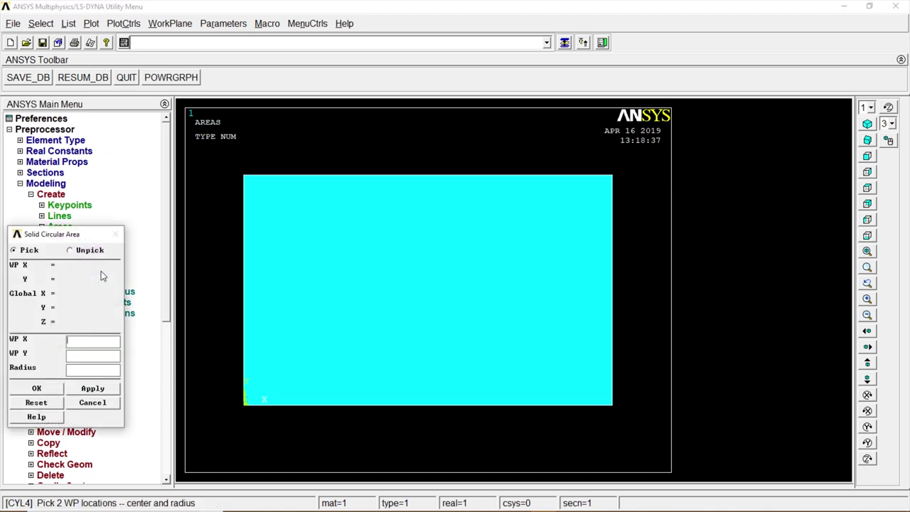
left_click(76, 340)
type("0")
left_click(55, 390)
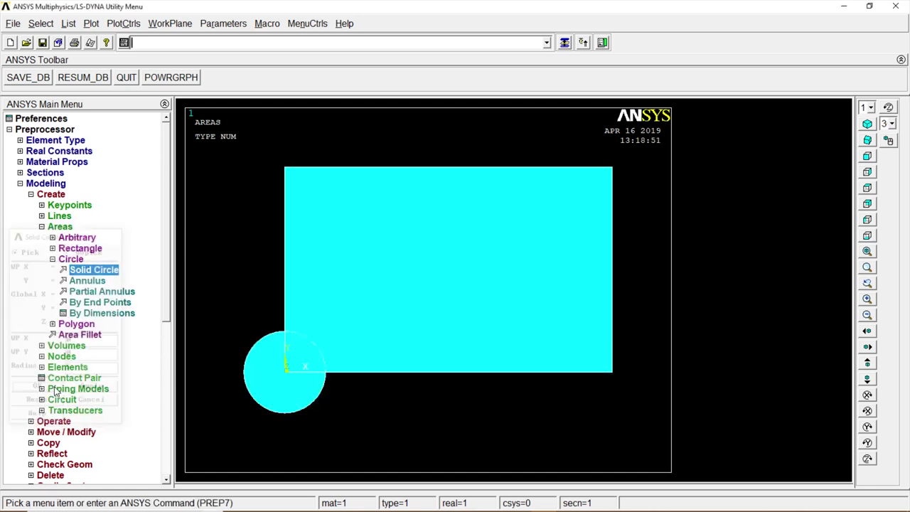
- Subtract the radius-5 circle area from the 40 by 25 rectangle area
left_click(60, 226)
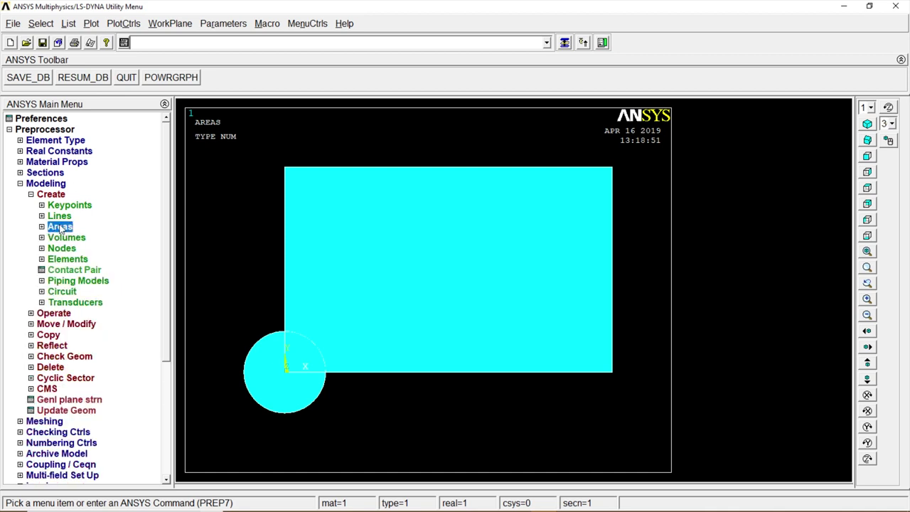
left_click(57, 194)
left_click(56, 207)
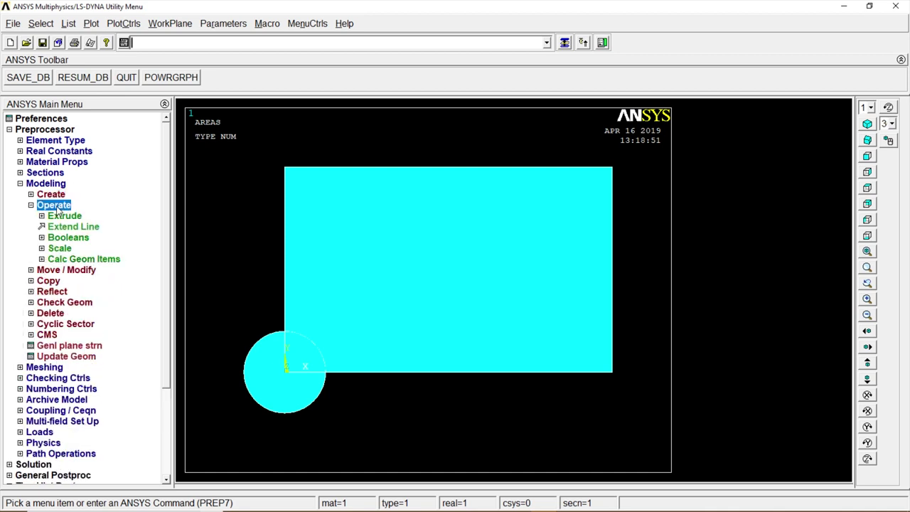
left_click(67, 237)
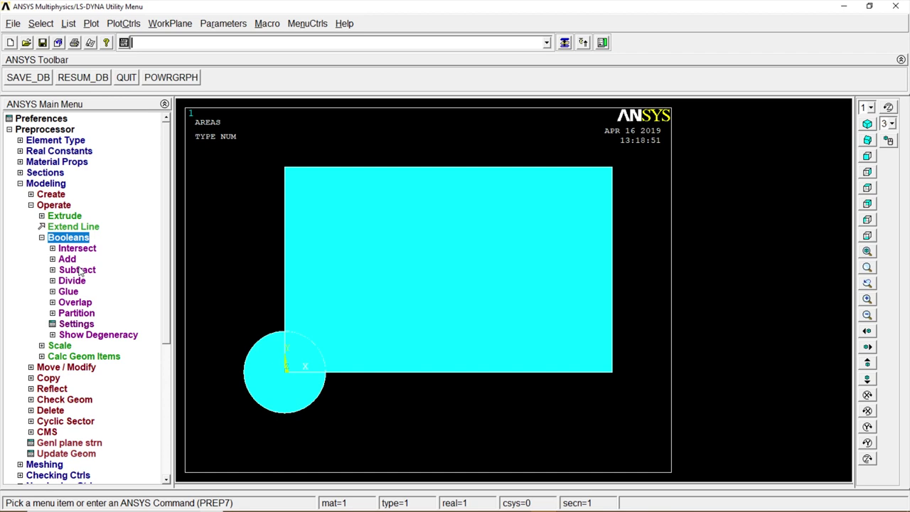
left_click(78, 271)
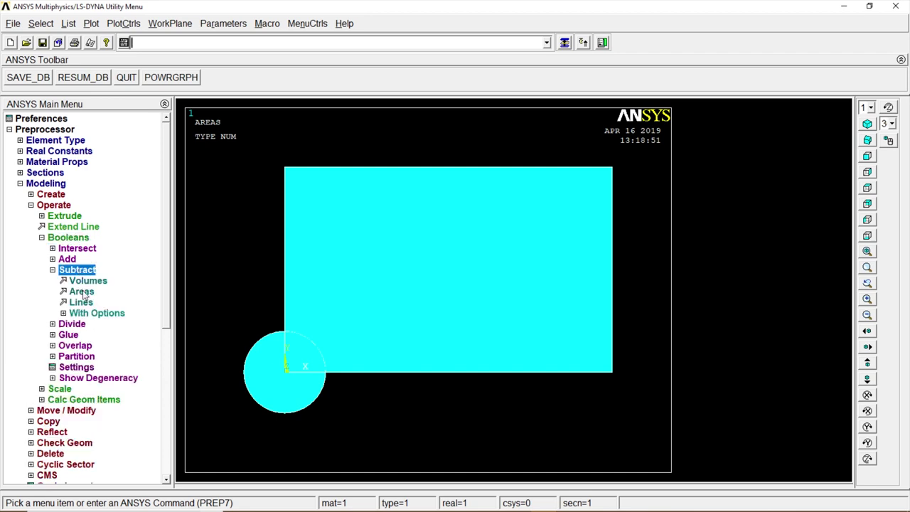
left_click(84, 292)
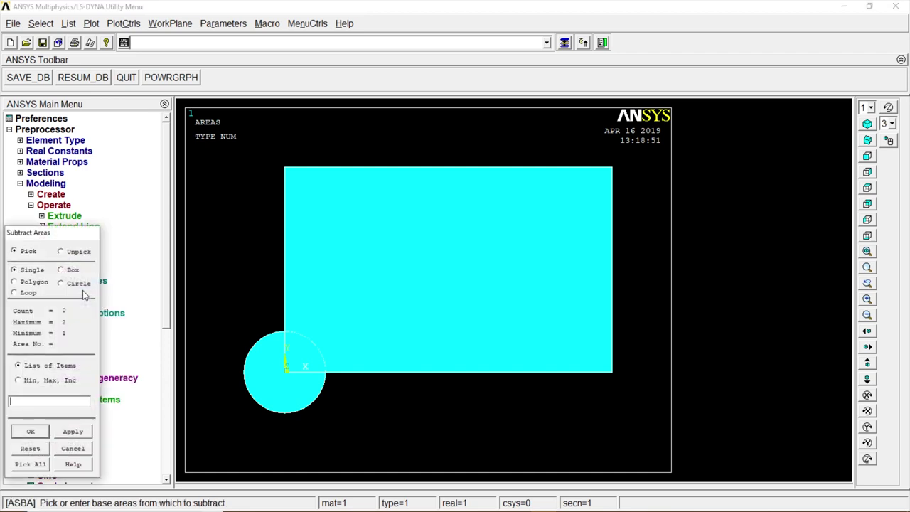
left_click(407, 253)
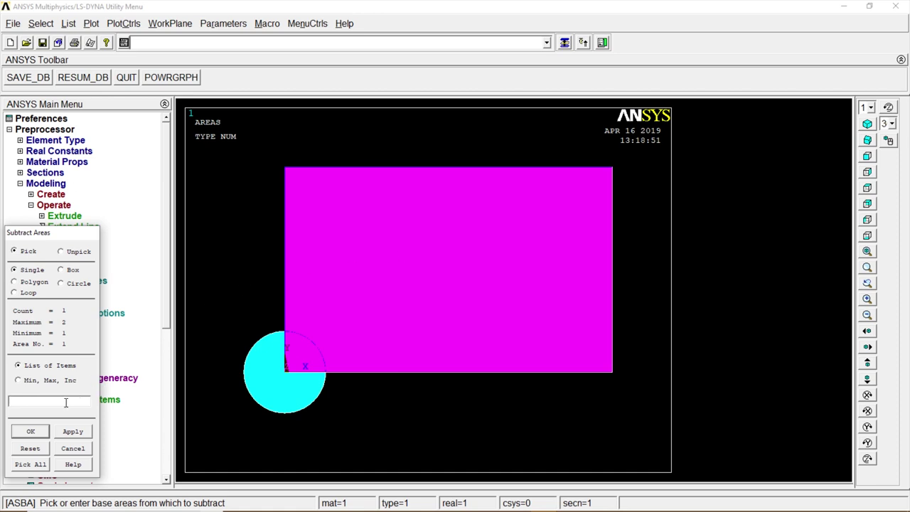
left_click(32, 433)
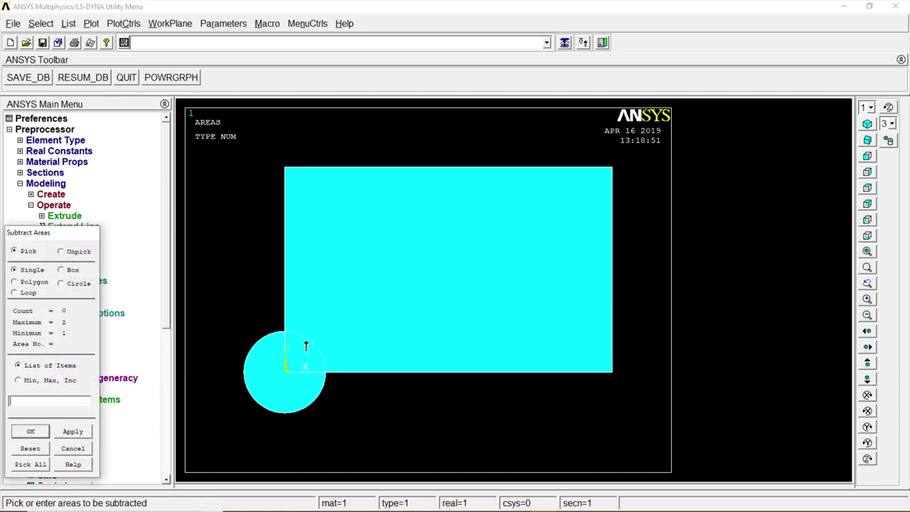
left_click(265, 370)
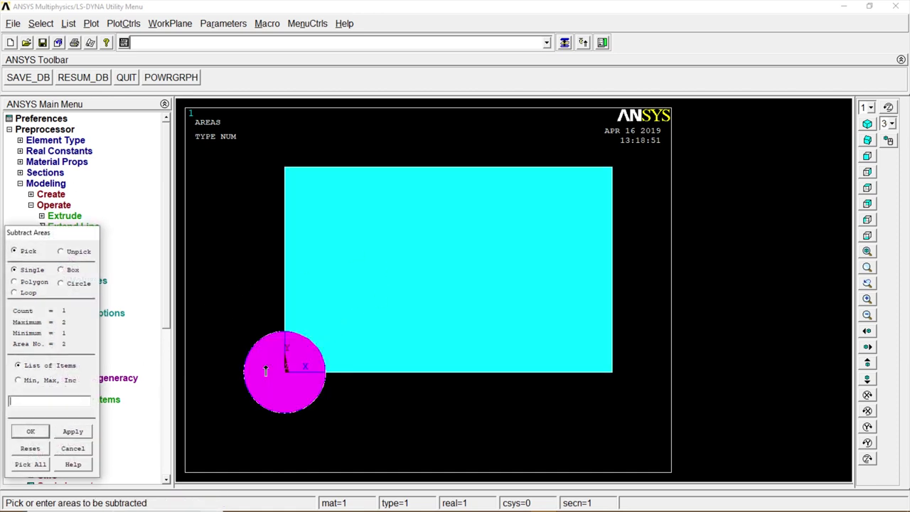
left_click(44, 432)
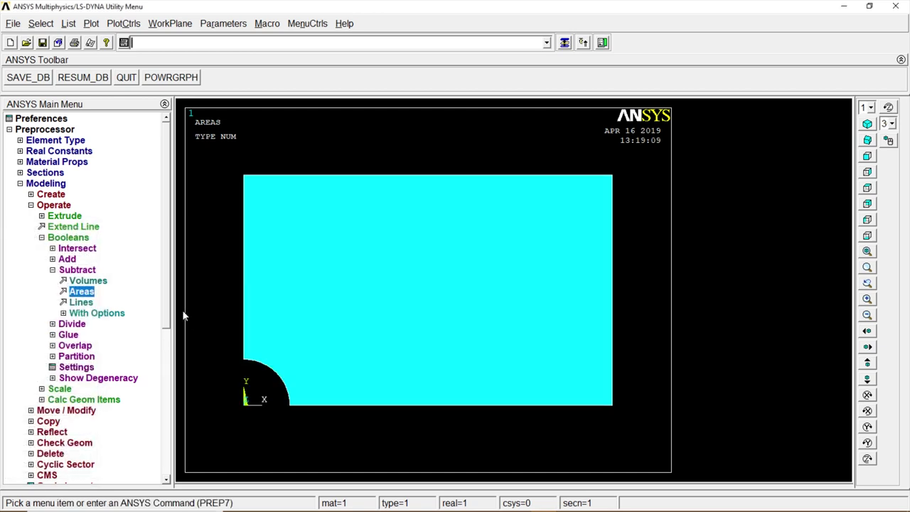
left_click(49, 184)
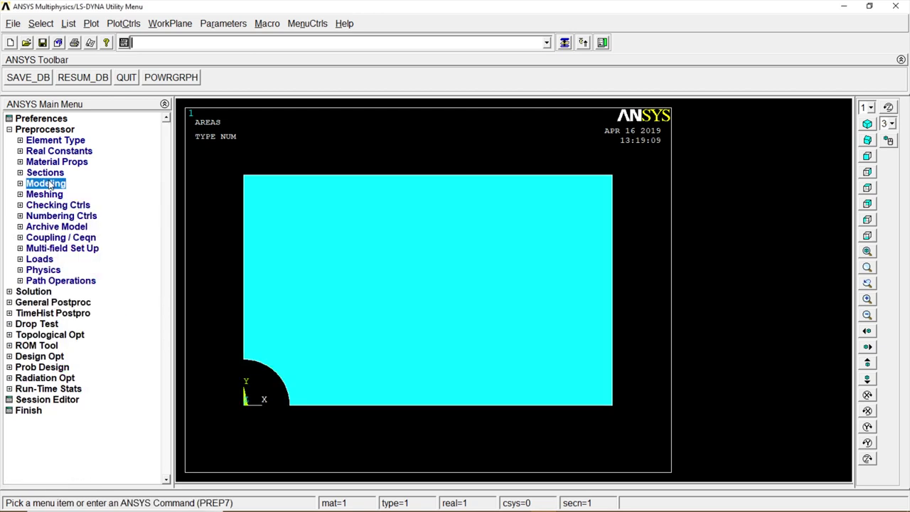
- Free-mesh the notched plate area using the MeshTool
left_click(50, 195)
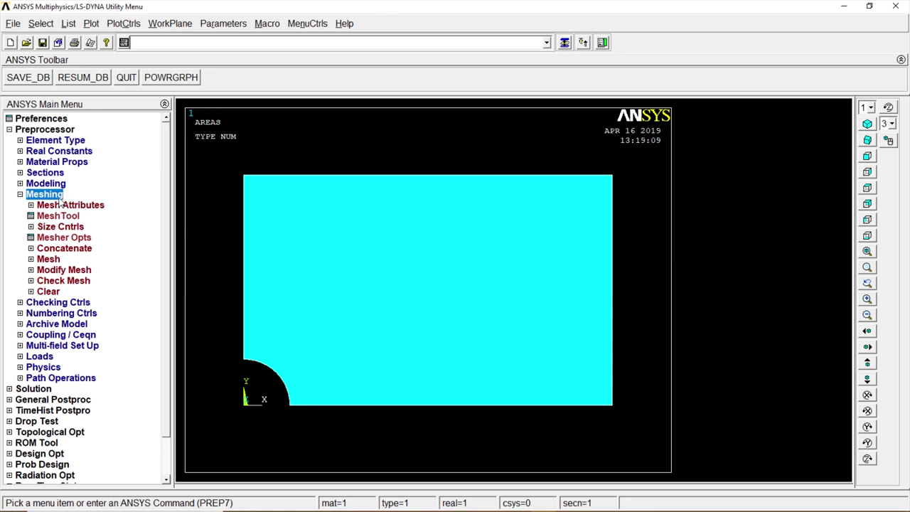
left_click(68, 217)
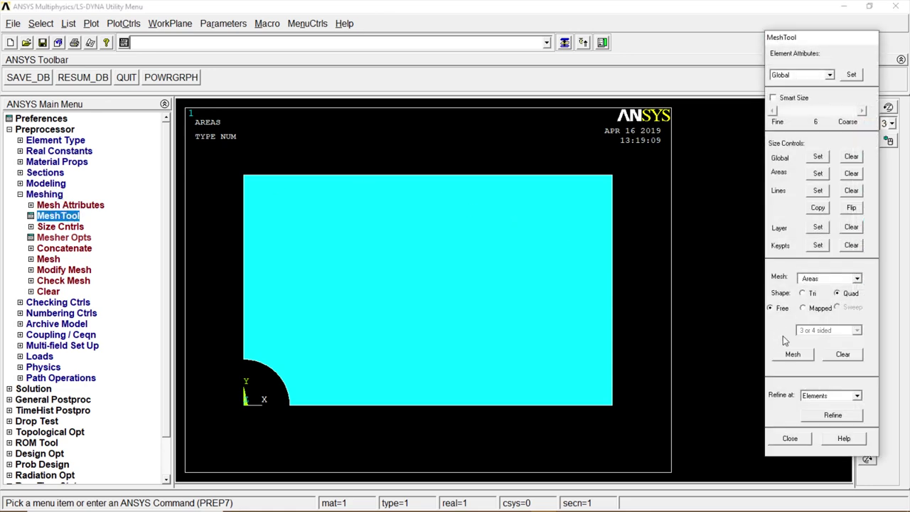
left_click(794, 354)
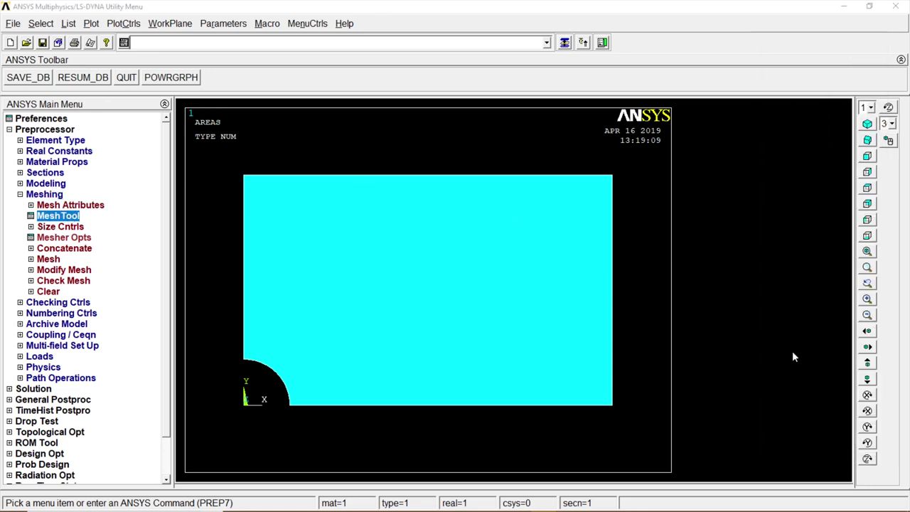
left_click(463, 251)
left_click(30, 431)
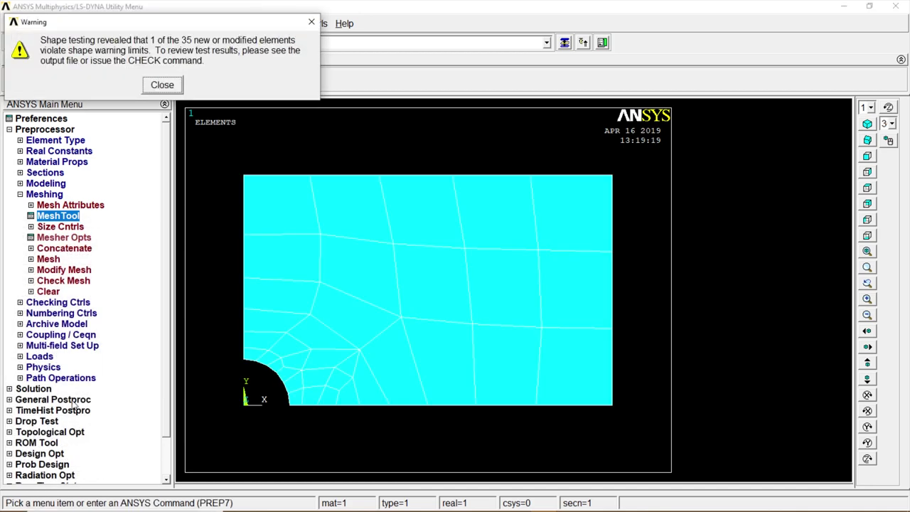
left_click(162, 85)
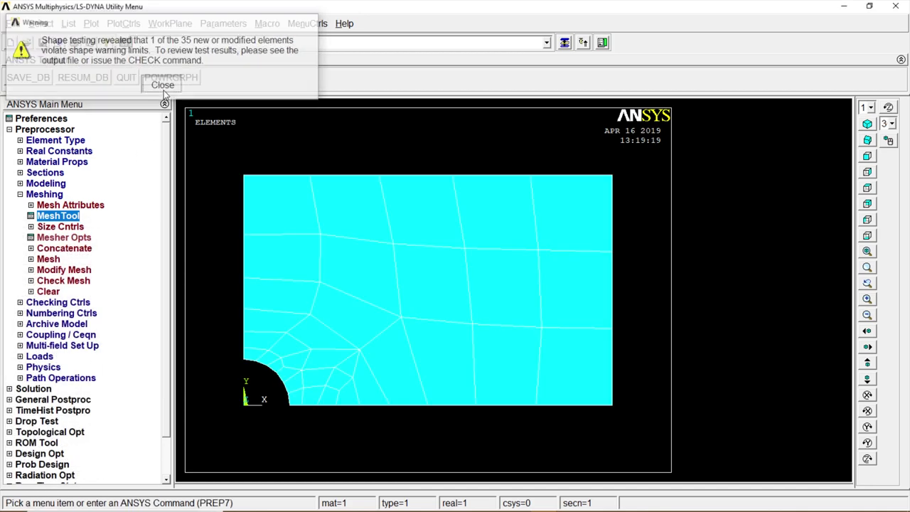
- Refine the mesh at all elements with refinement level 3
left_click(75, 219)
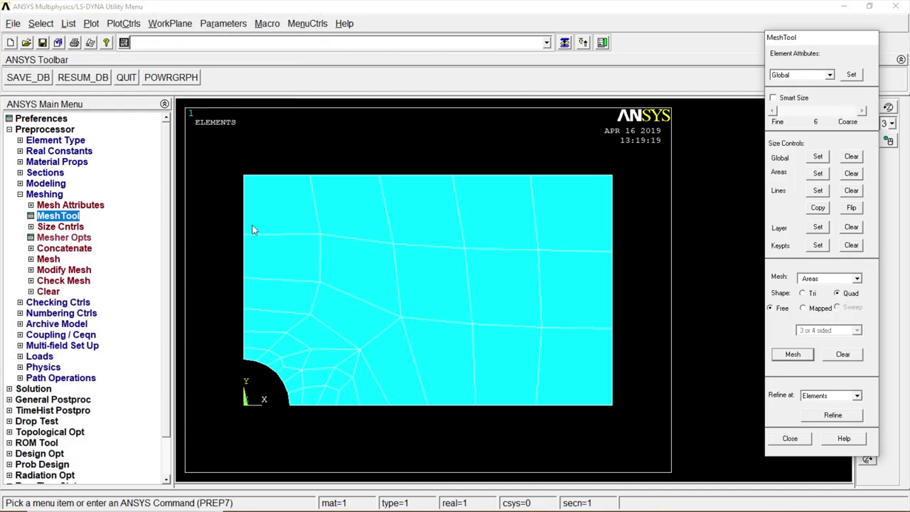
left_click(832, 415)
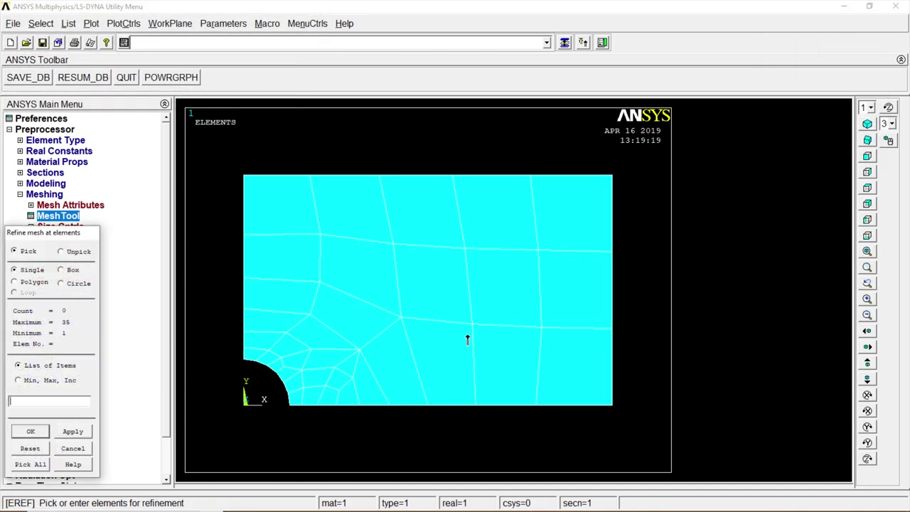
left_click(29, 464)
left_click(565, 242)
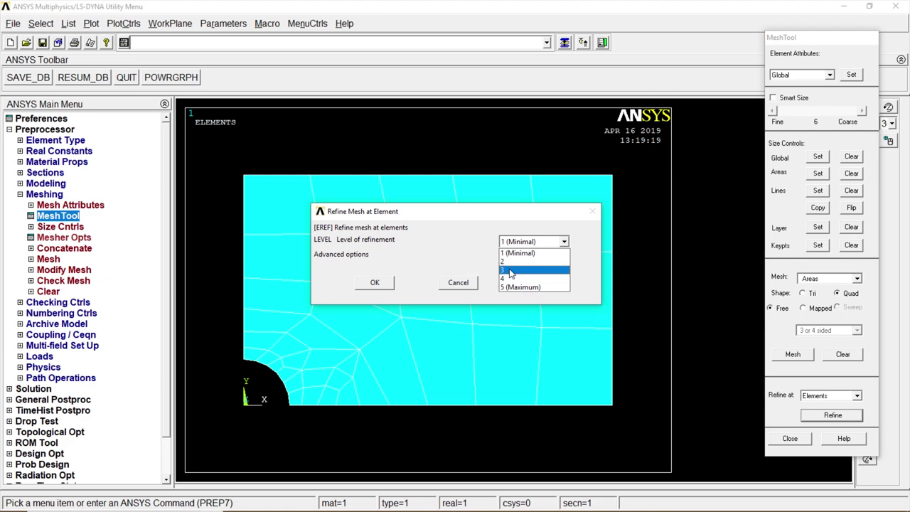
left_click(510, 272)
left_click(376, 282)
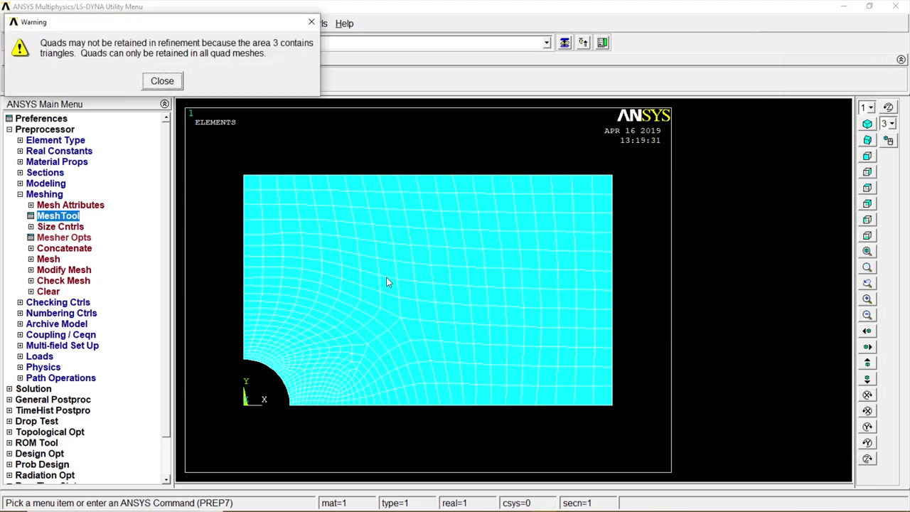
left_click(166, 80)
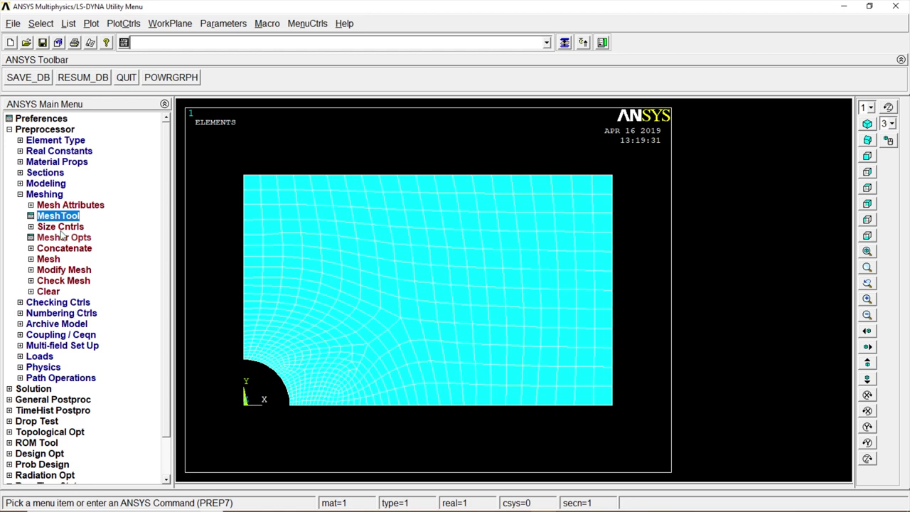
left_click(49, 195)
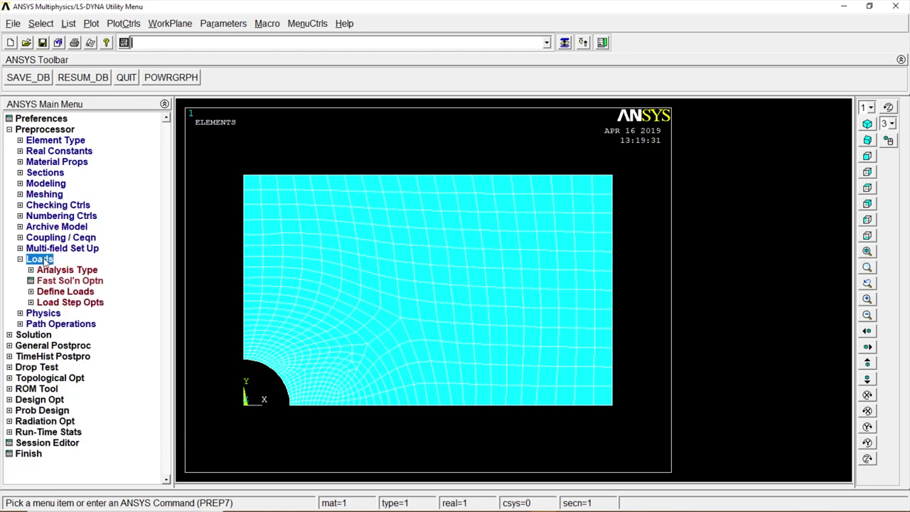
- Apply symmetry B.C. on the plate's left and bottom lines, lines 10 and 9
left_click(59, 295)
left_click(63, 314)
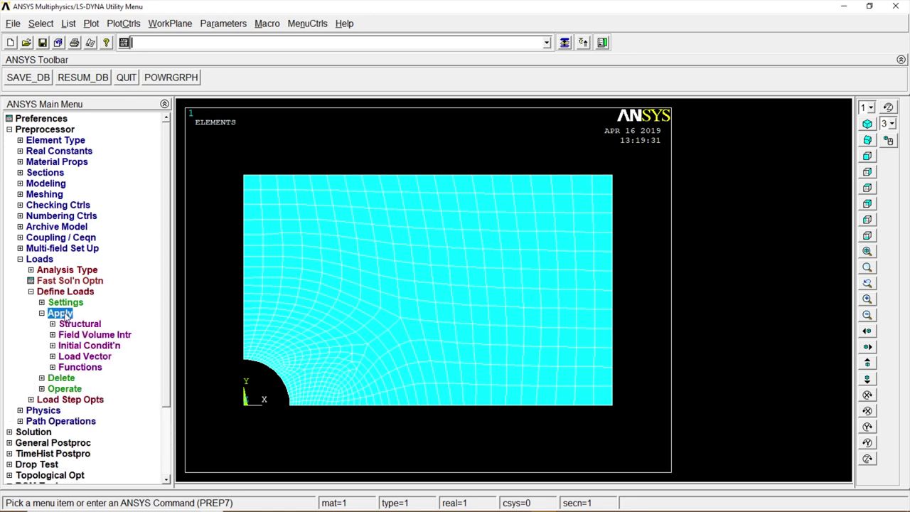
left_click(82, 325)
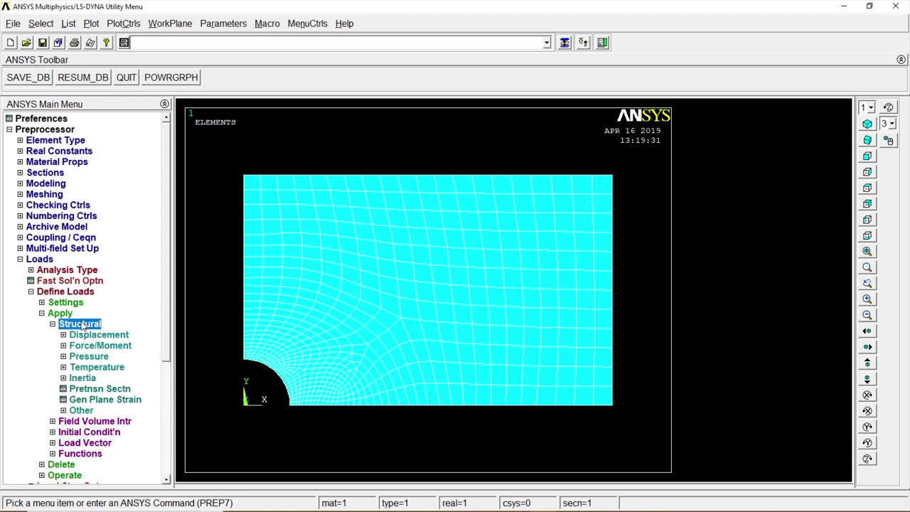
left_click(92, 335)
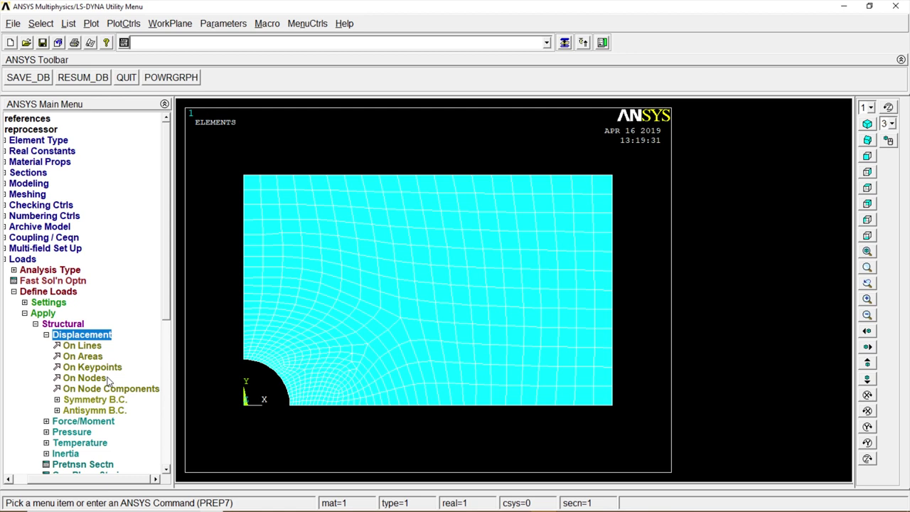
left_click(109, 403)
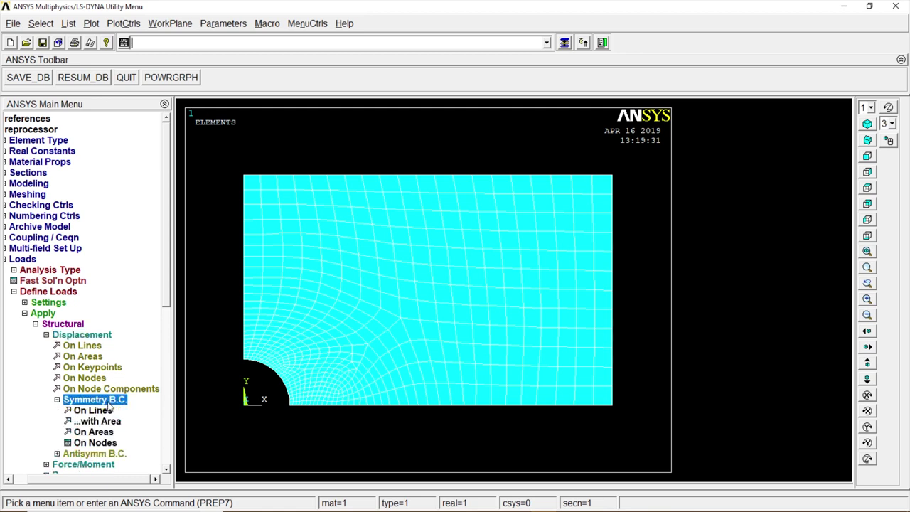
left_click(108, 411)
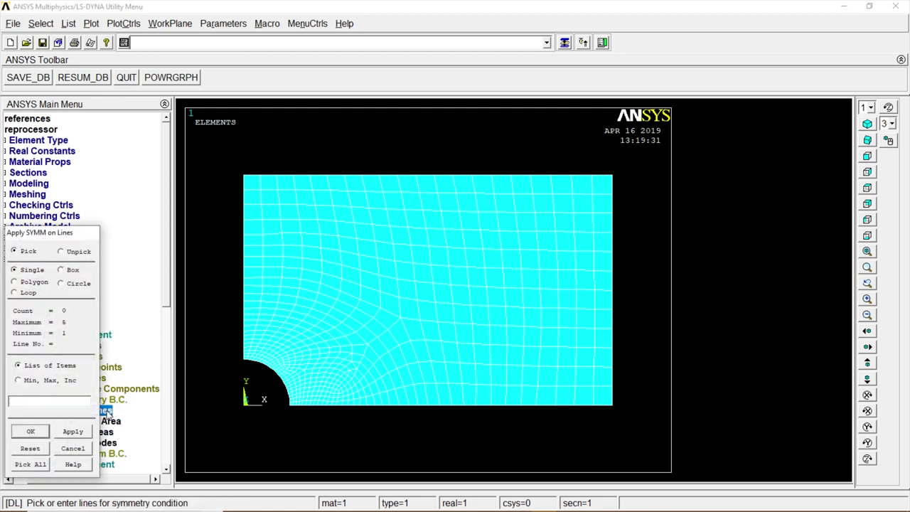
left_click(245, 328)
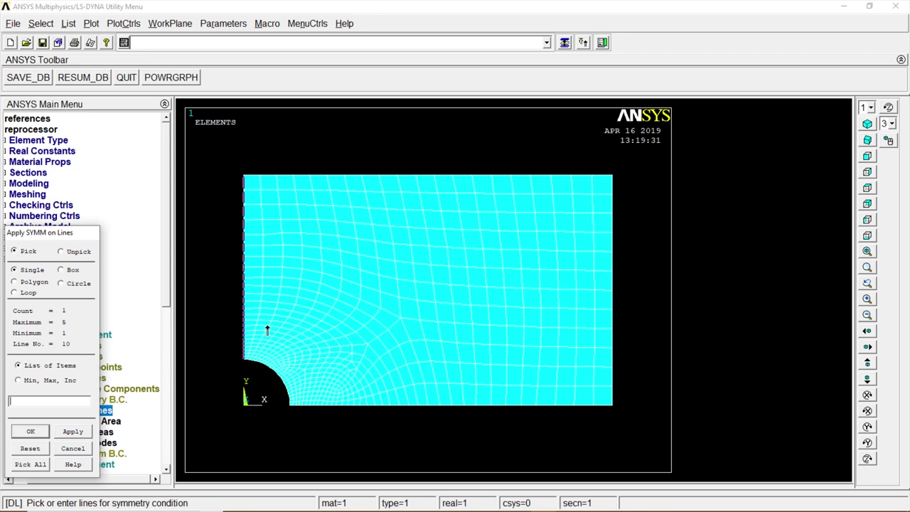
left_click(353, 407)
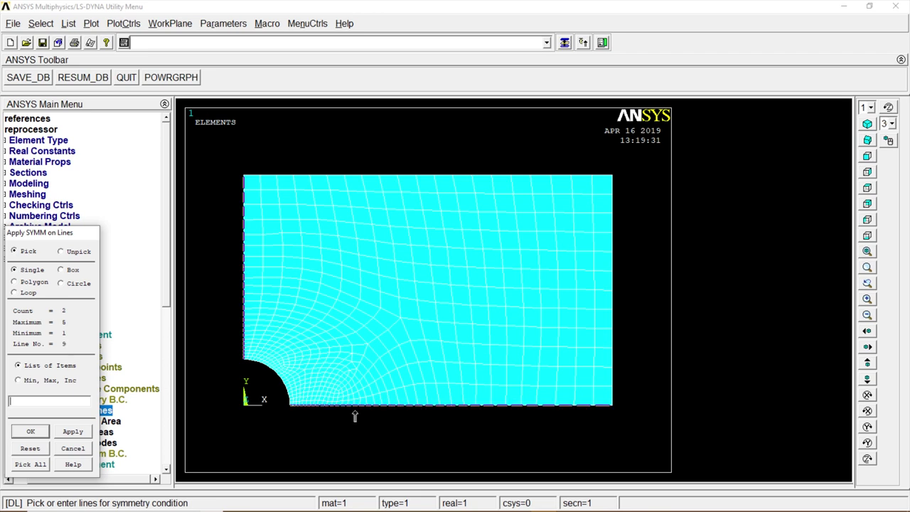
left_click(31, 431)
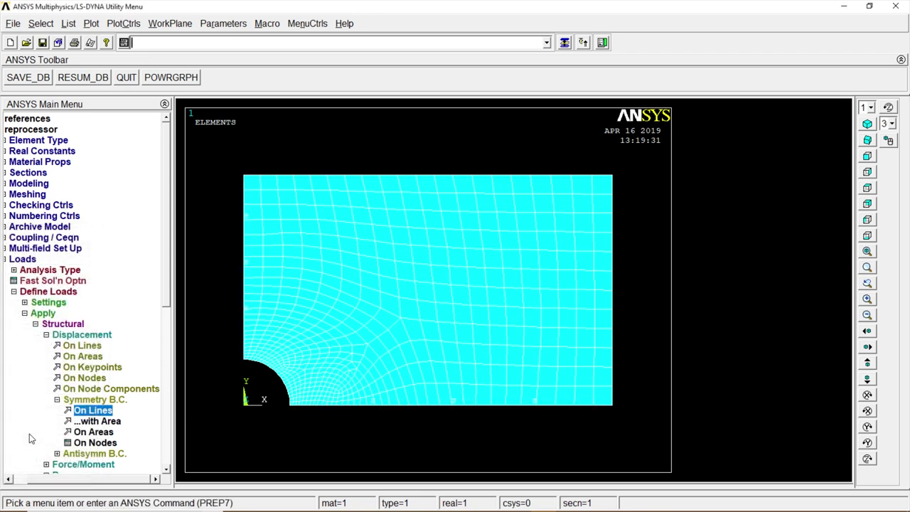
left_click(54, 333)
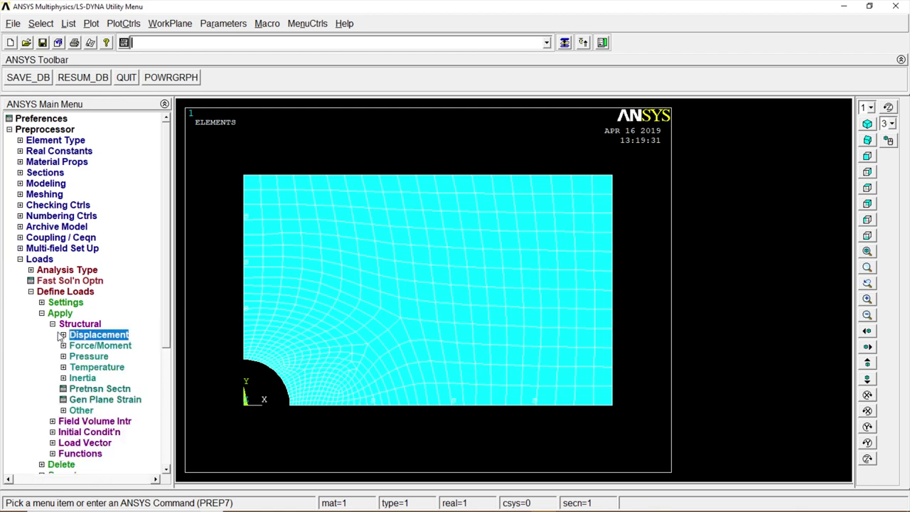
- Apply a constant pressure of -20 on the plate's right edge, line 2
left_click(91, 358)
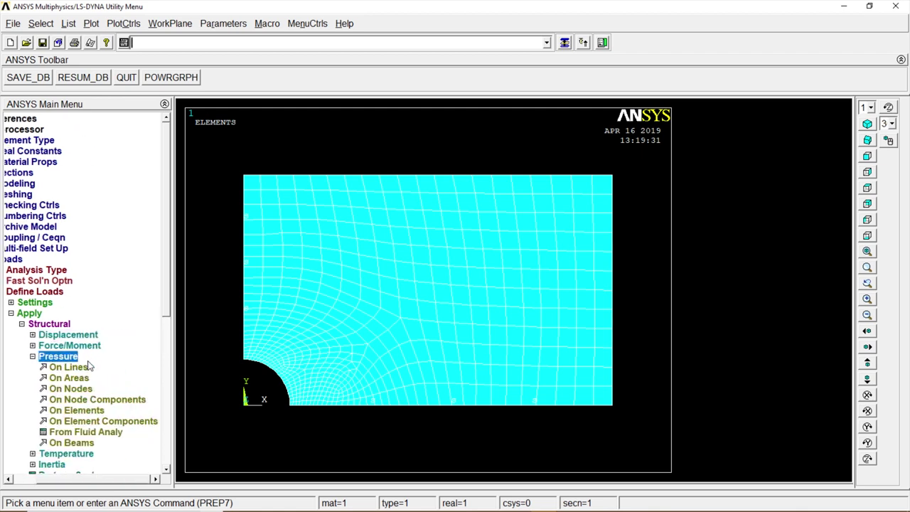
left_click(84, 369)
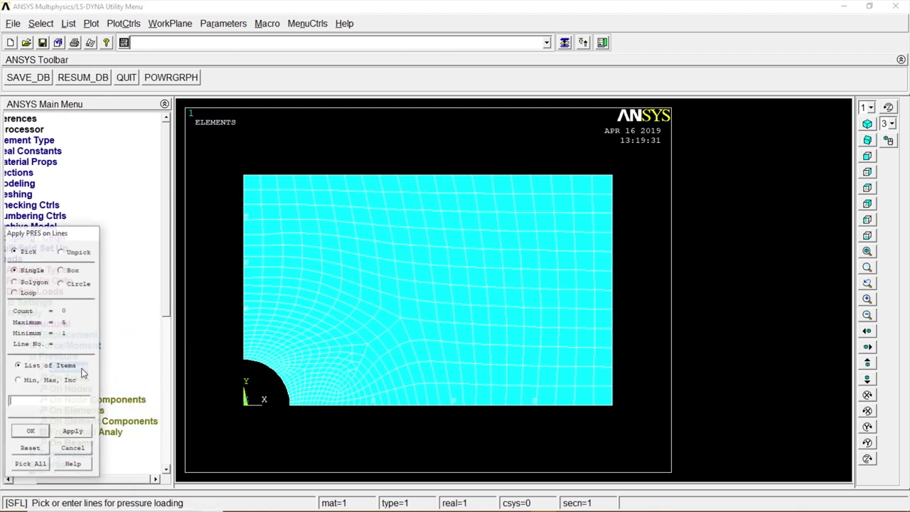
left_click(611, 300)
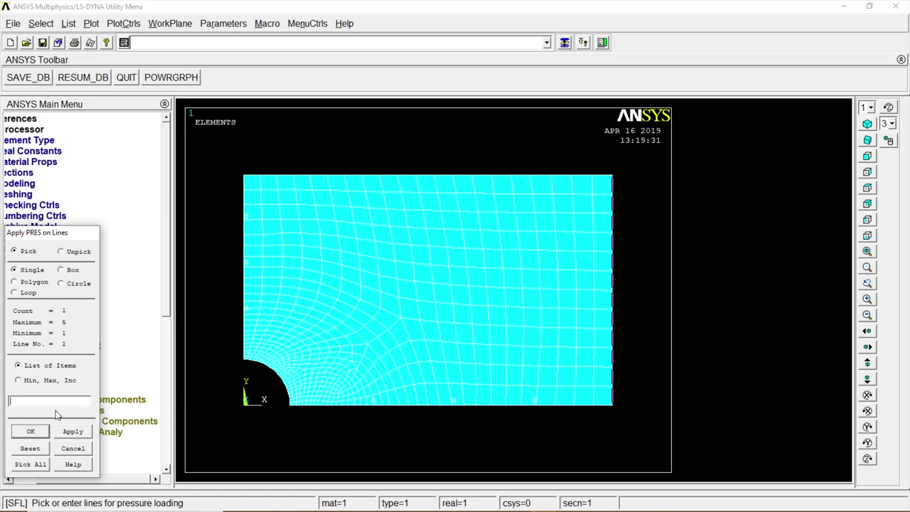
left_click(44, 432)
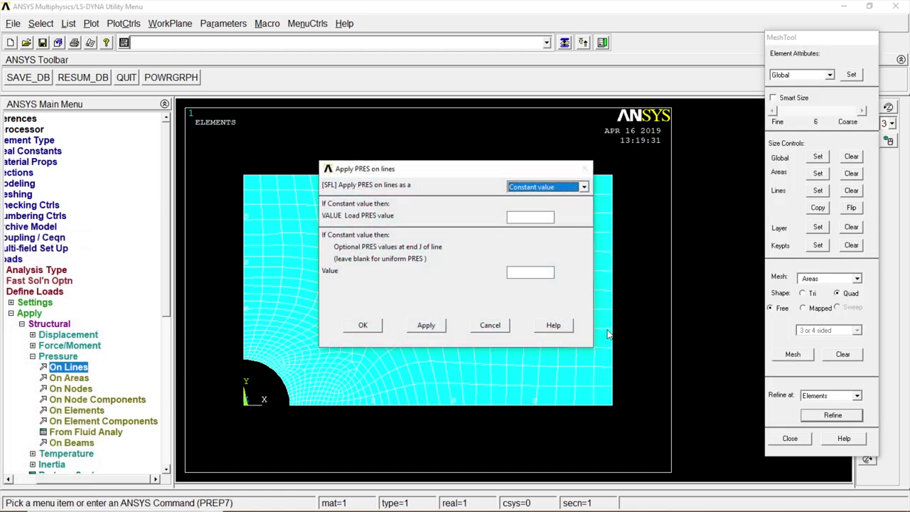
left_click(537, 217)
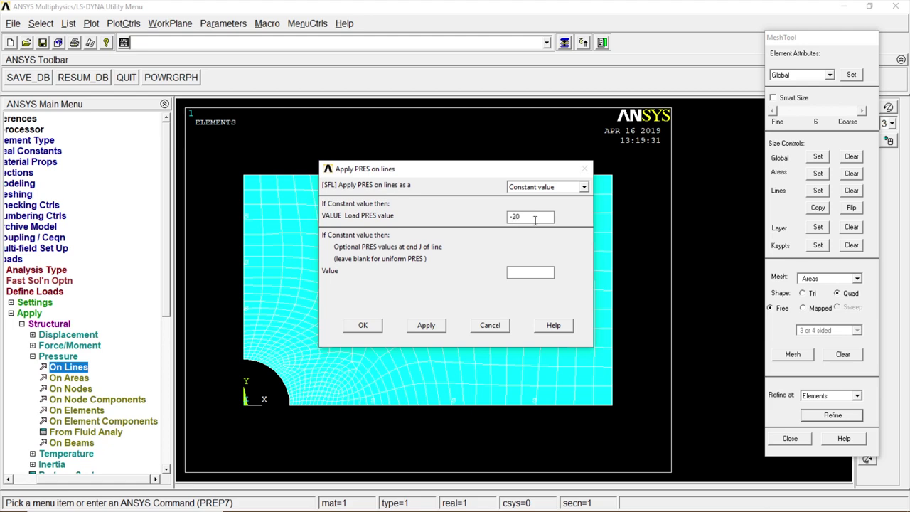
left_click(362, 325)
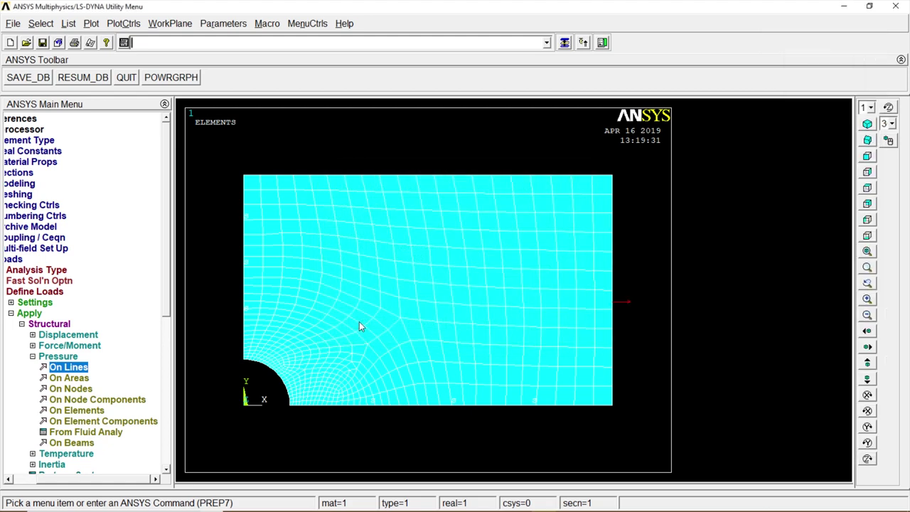
left_click(31, 314)
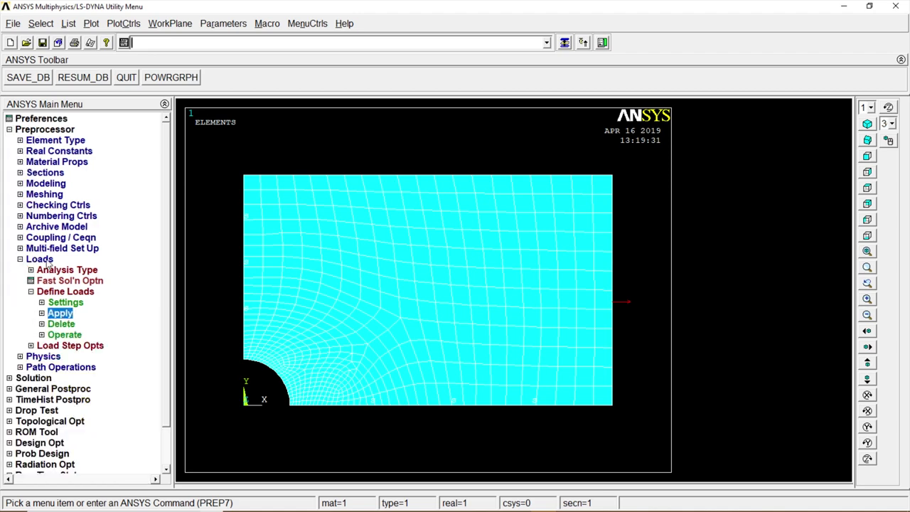
- Solve the current load step, dismiss the completion note and status listing, then enter General Postproc
left_click(44, 261)
left_click(40, 291)
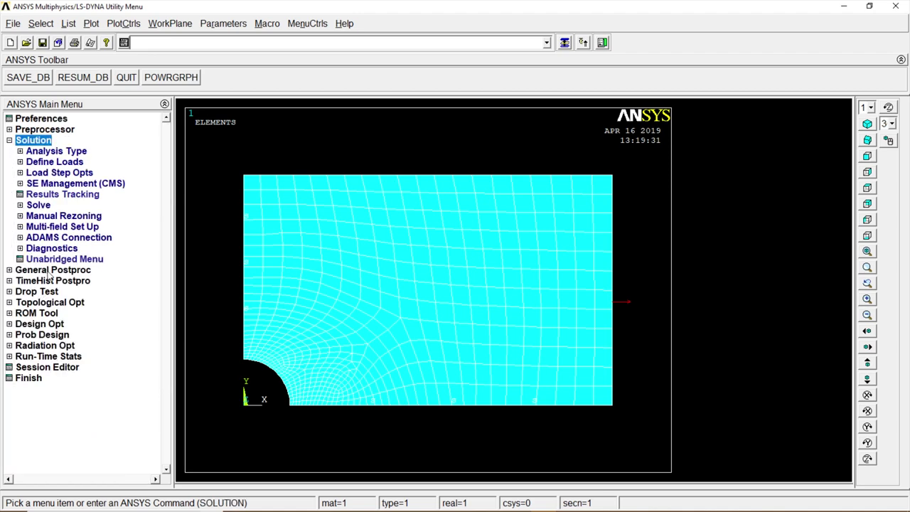
left_click(43, 205)
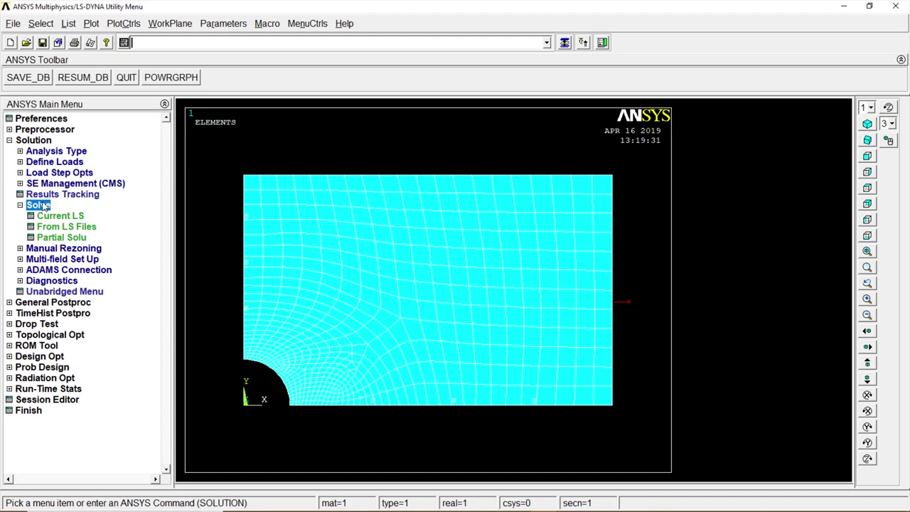
left_click(57, 216)
left_click(454, 315)
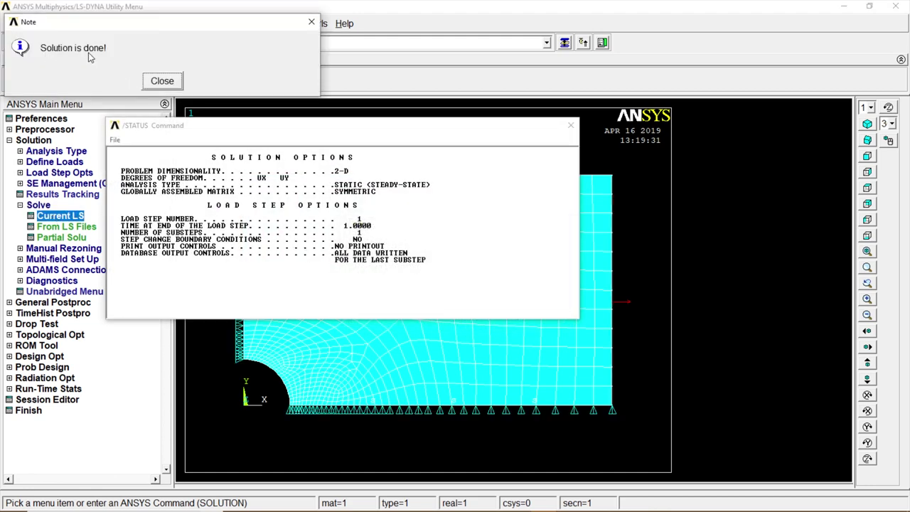
left_click(158, 81)
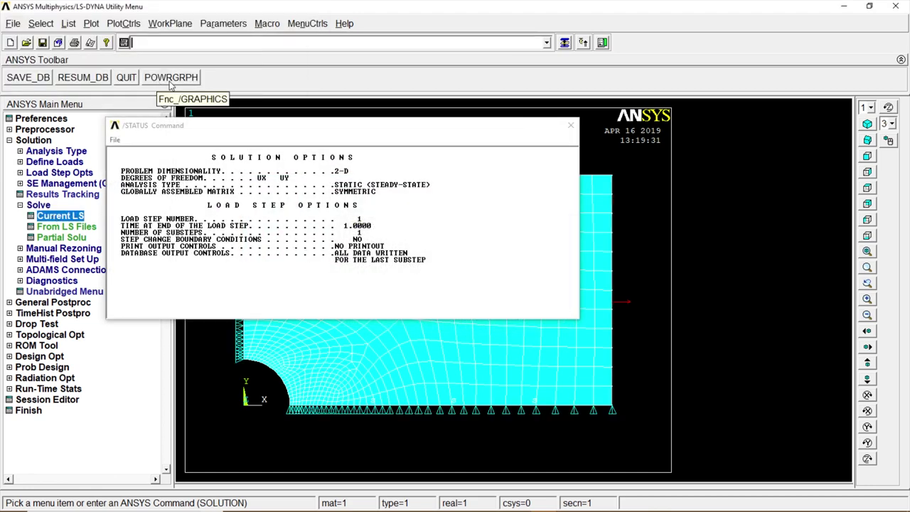
left_click(570, 125)
left_click(39, 205)
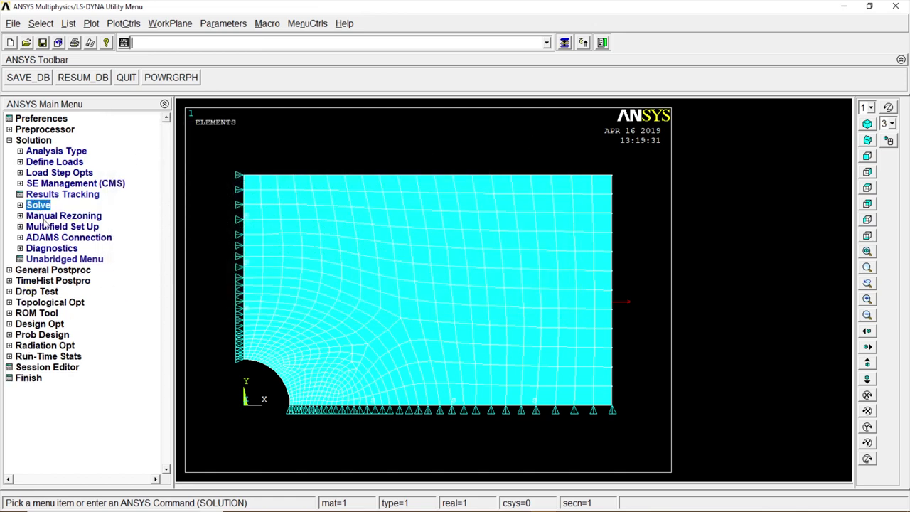
left_click(47, 270)
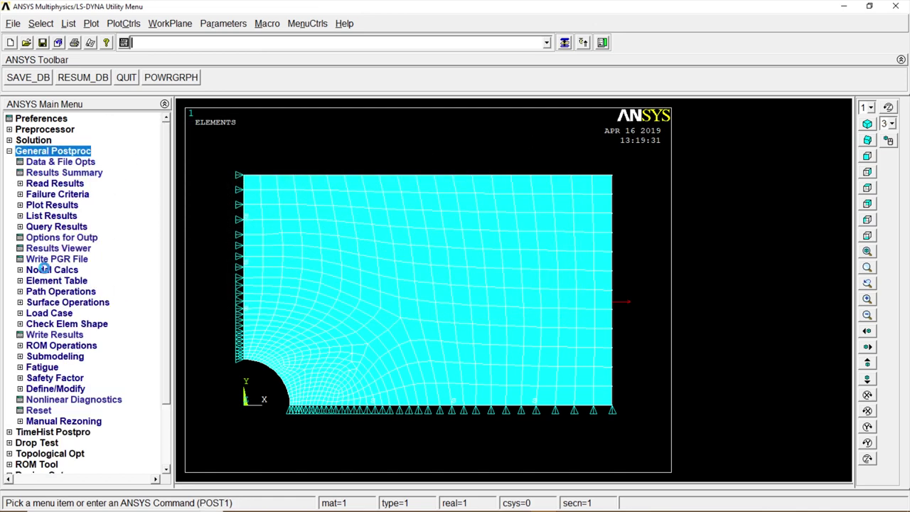
- Plot the nodal von Mises stress contour, ranging from 5.232 to 62.497
left_click(51, 205)
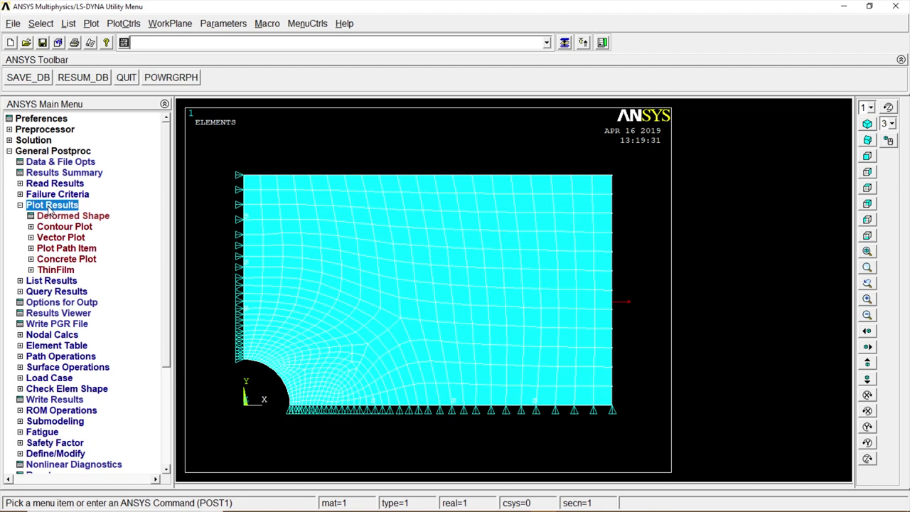
left_click(59, 227)
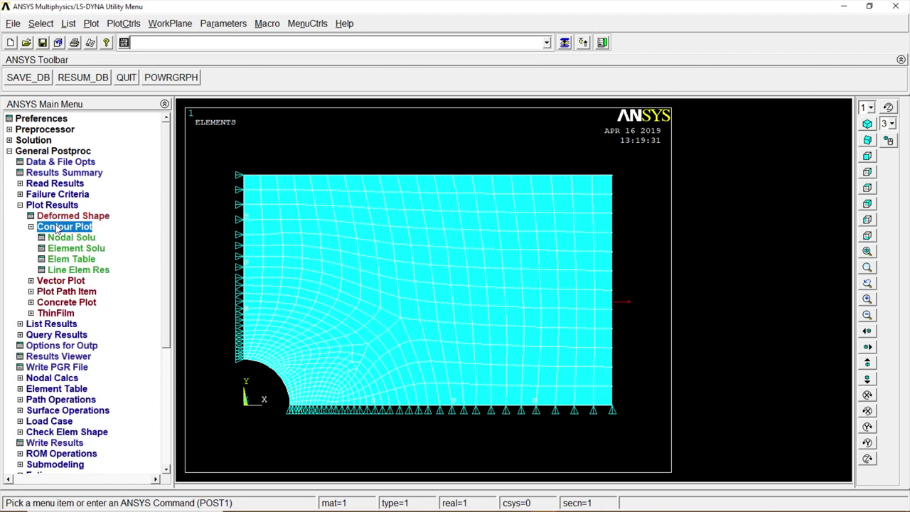
left_click(68, 237)
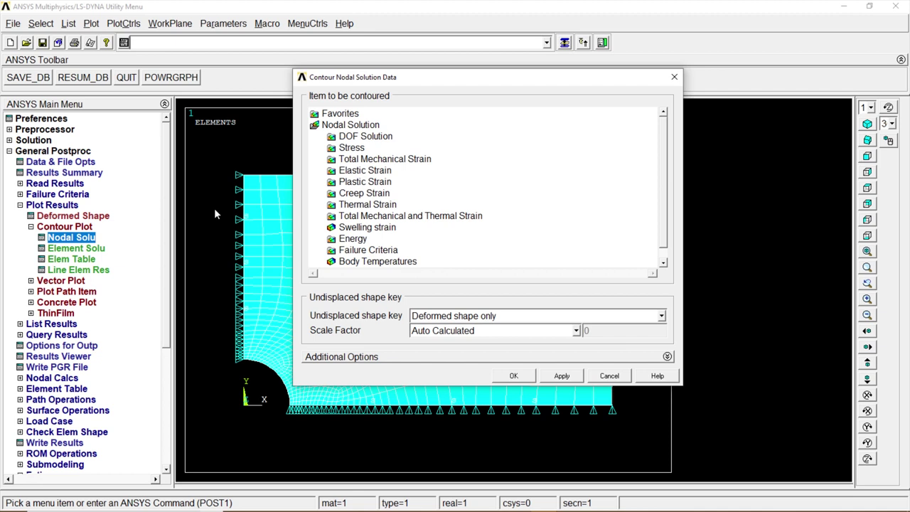
left_click(351, 148)
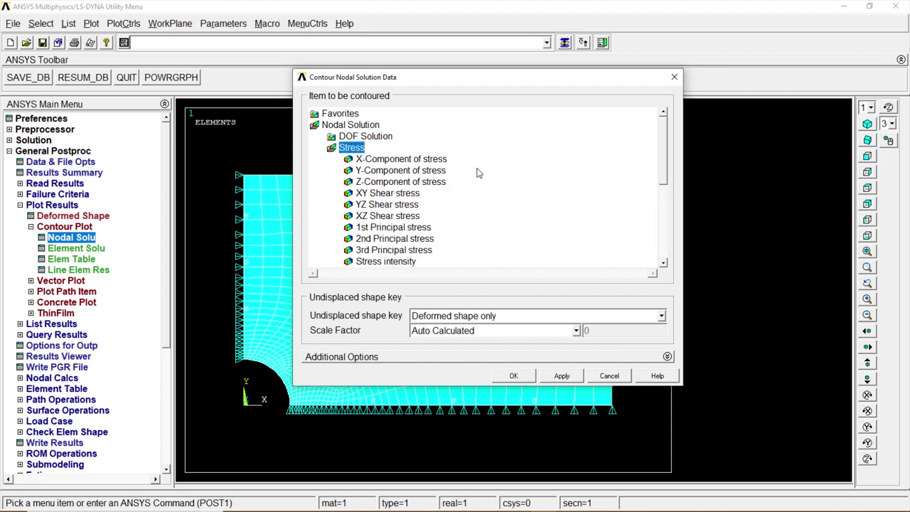
scroll(455, 192, "down", 2)
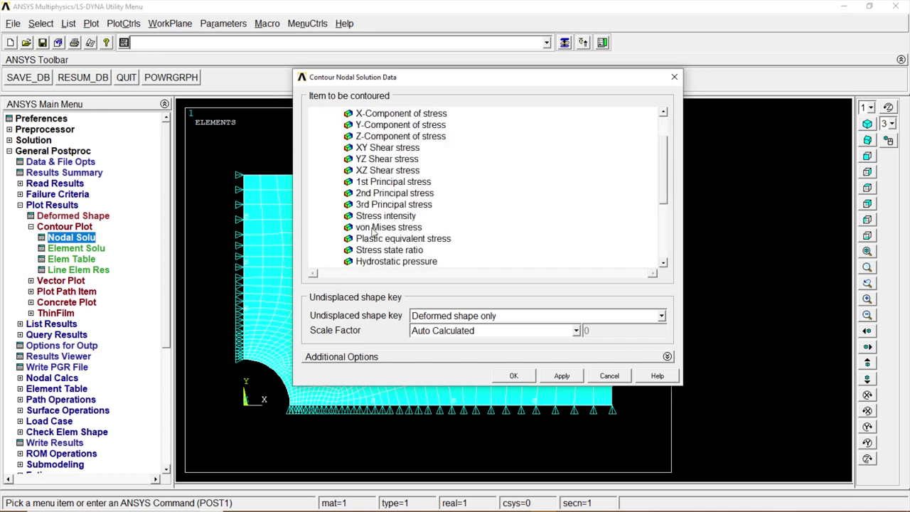
left_click(373, 227)
left_click(516, 377)
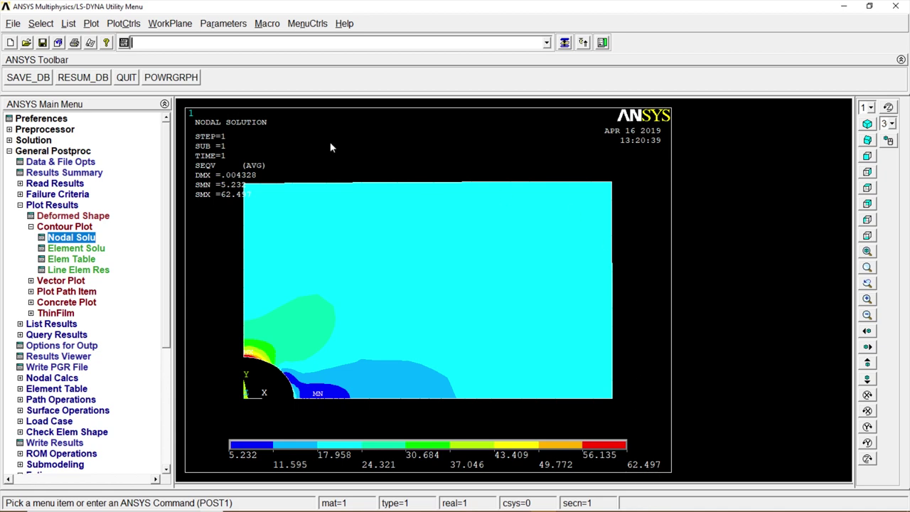
left_click(124, 23)
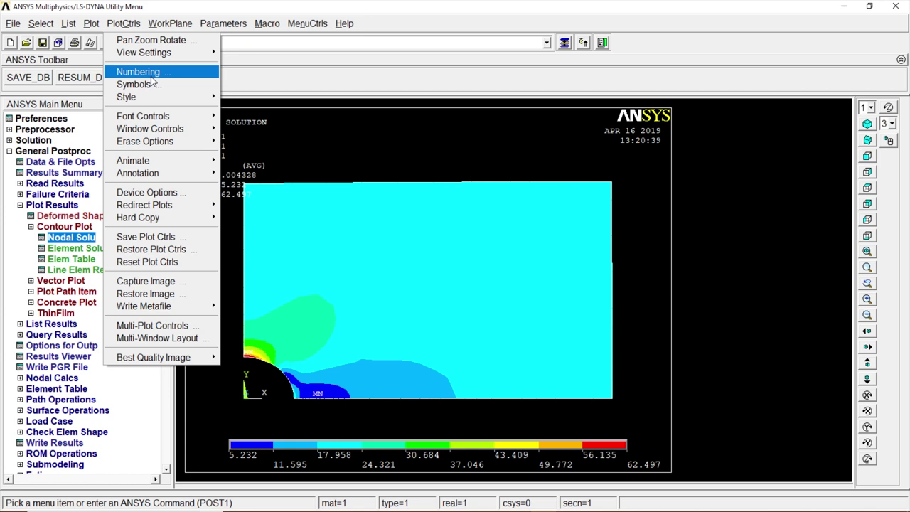
- Apply 1/4 dihedral cyclic symmetry expansion to display the full plate around the hole
mouse_move(155, 97)
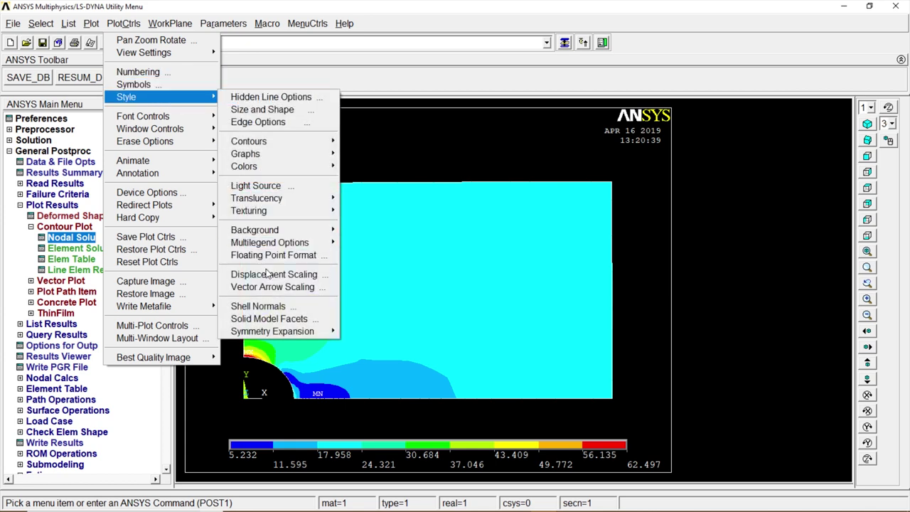
mouse_move(277, 332)
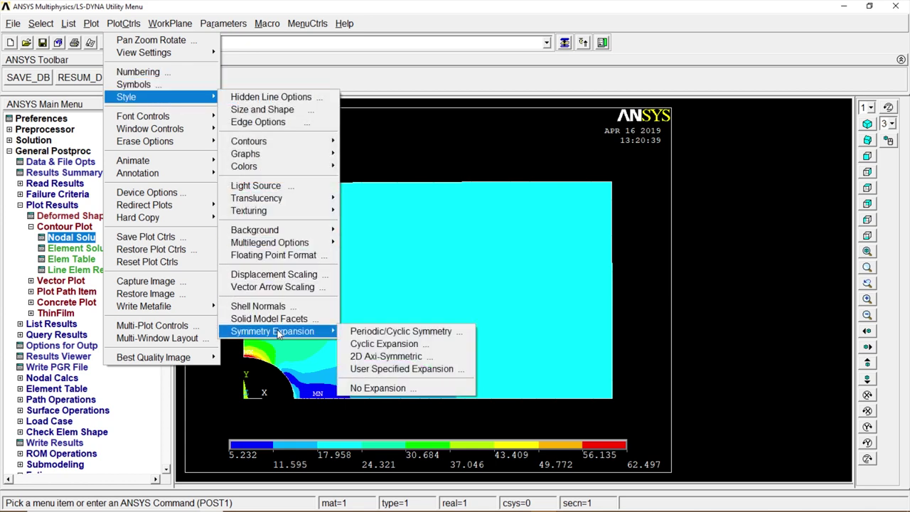
left_click(400, 331)
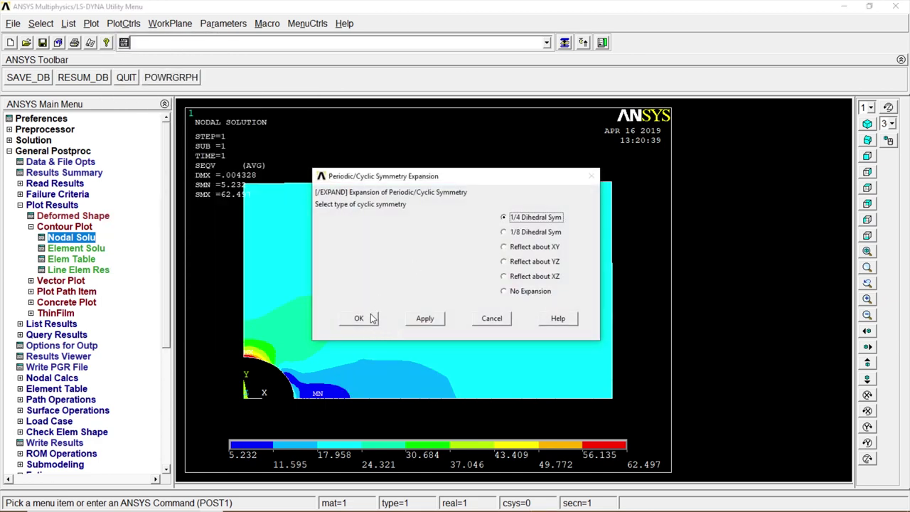
left_click(370, 318)
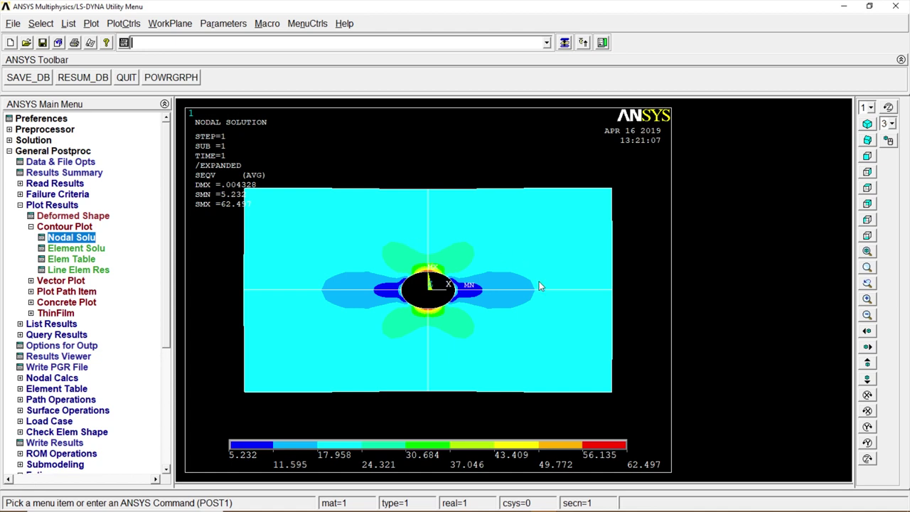